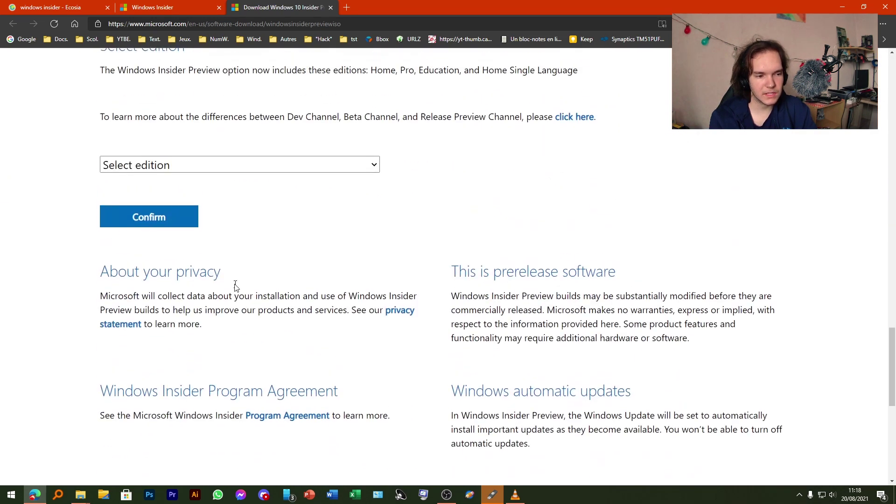
# Select the Windows 11 Insider Preview (Dev Channel) - Build 22000.132 edition and review the other available editions
pyautogui.scroll(1, 176, 249)
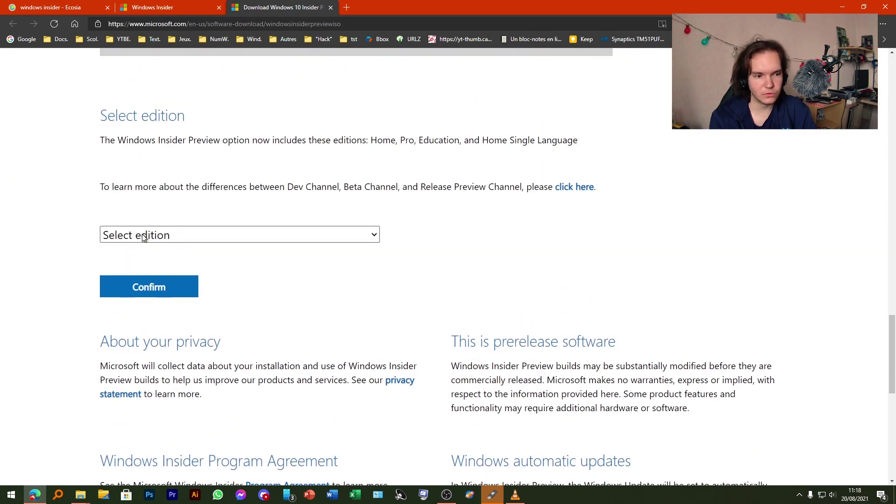
pyautogui.click(170, 233)
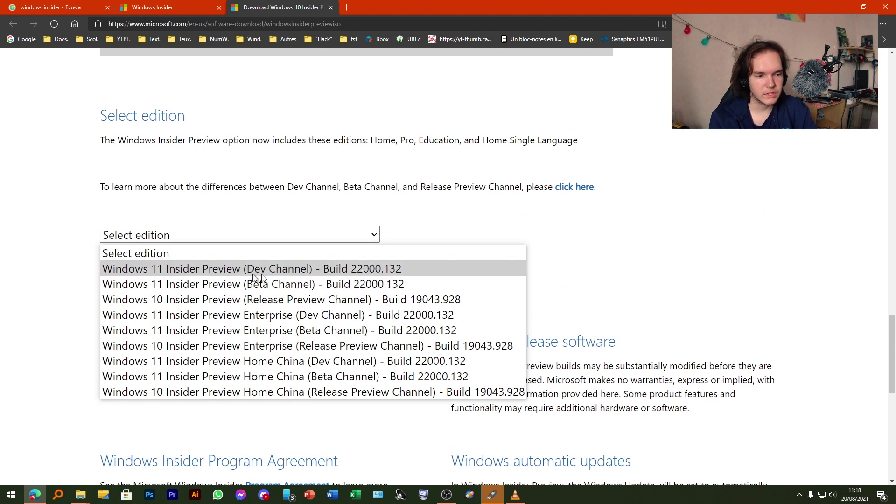
pyautogui.click(392, 270)
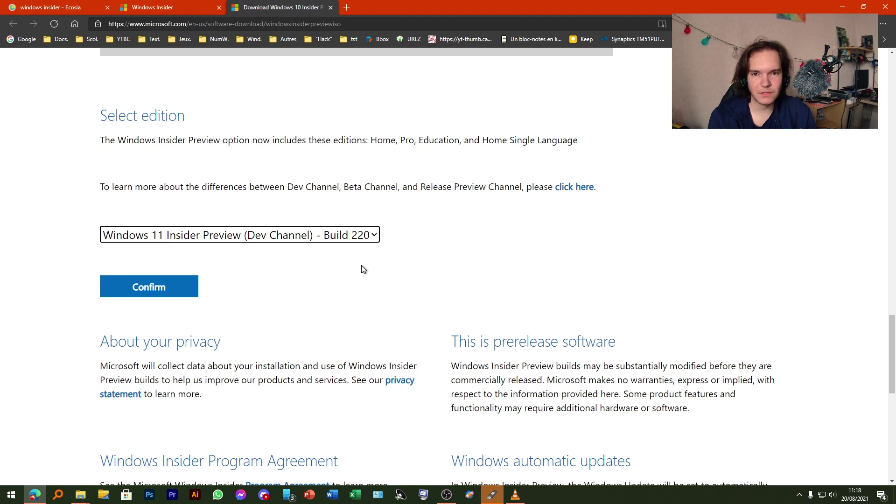
pyautogui.click(367, 233)
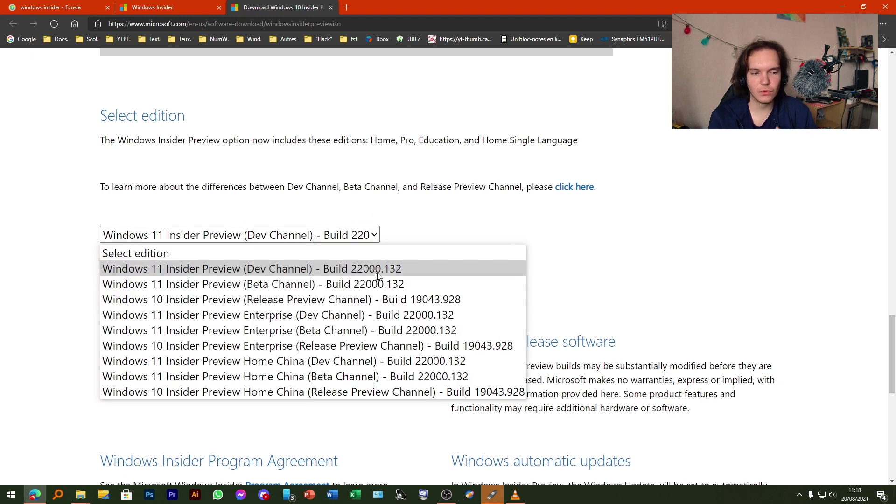
pyautogui.click(442, 208)
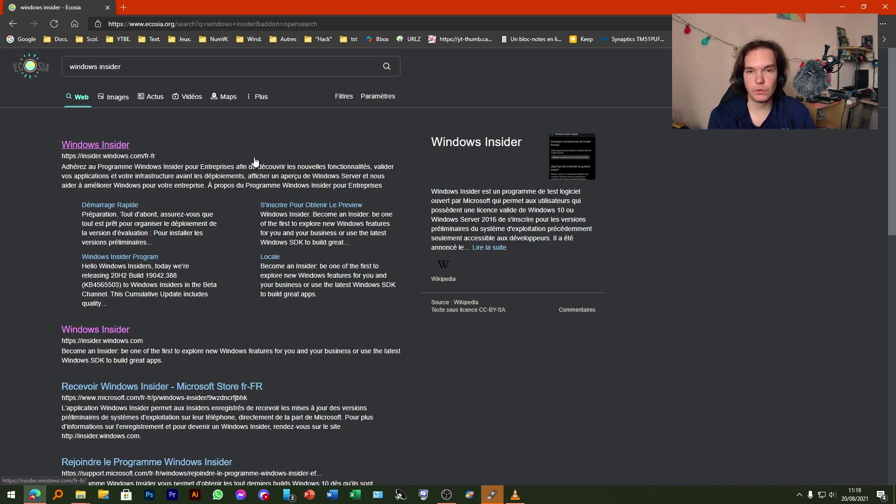
# Open the Windows Insider site from the "windows insider" search results and go to its ISO download page
pyautogui.moveTo(190, 74); pyautogui.dragTo(1, 74)
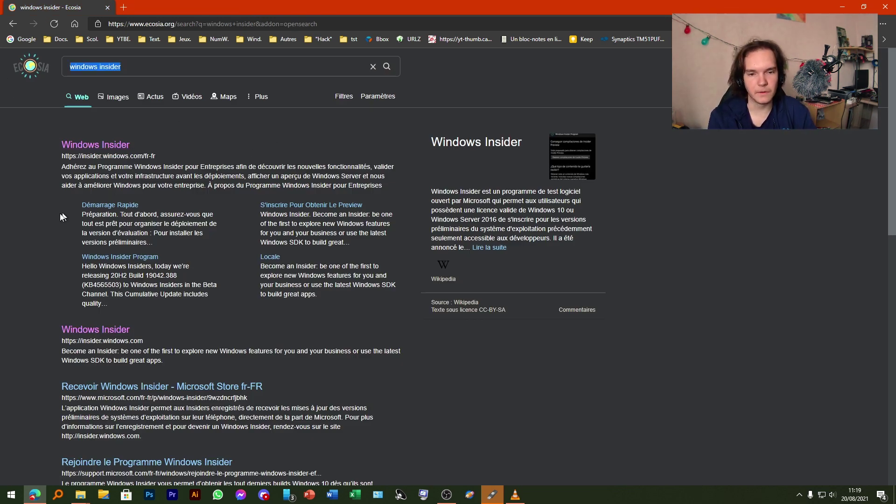
pyautogui.click(112, 147)
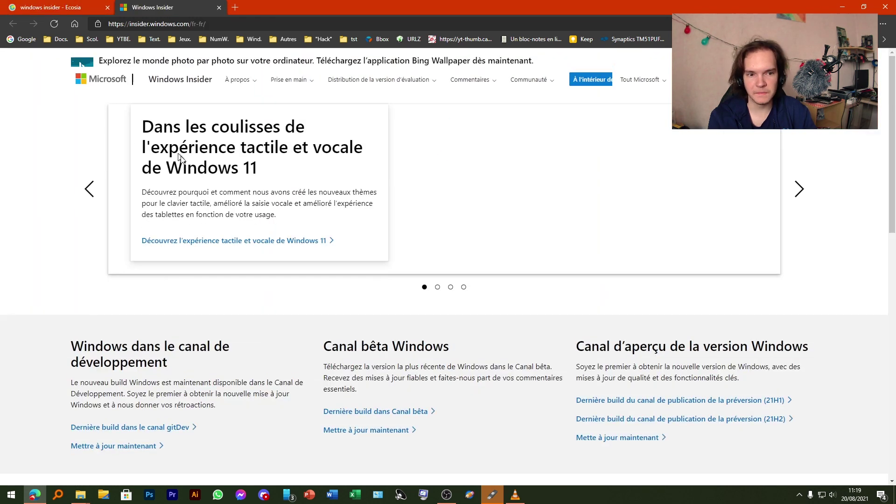
pyautogui.scroll(-5, 480, 251)
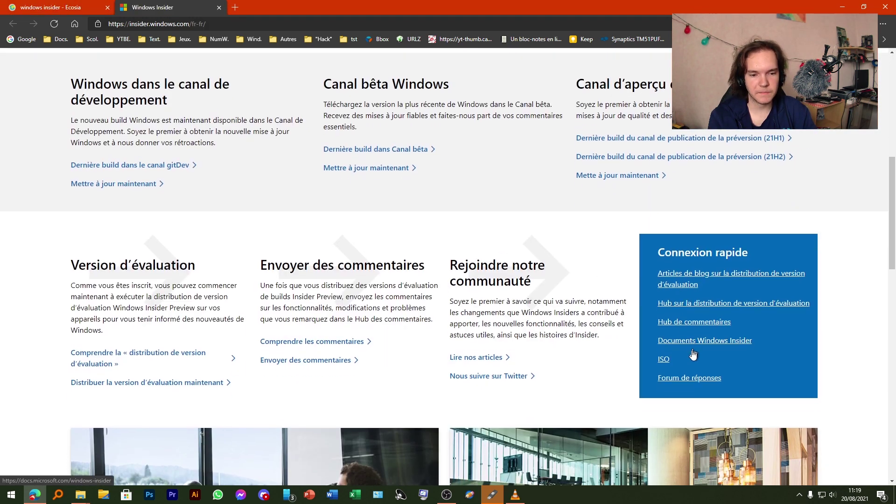
pyautogui.click(663, 360)
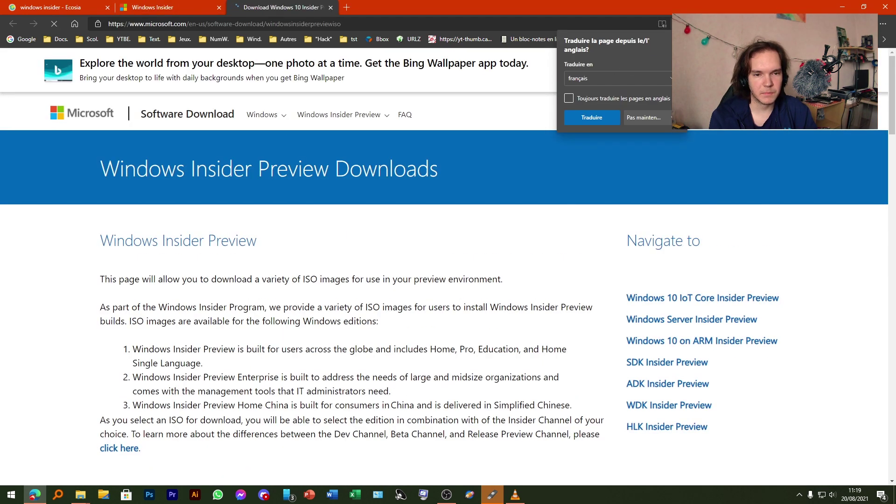
# Dismiss the translation offer and confirm Windows 11 Insider Preview (Dev Channel) - Build 22000.132 as the edition
pyautogui.click(671, 83)
pyautogui.moveTo(892, 85); pyautogui.dragTo(891, 353)
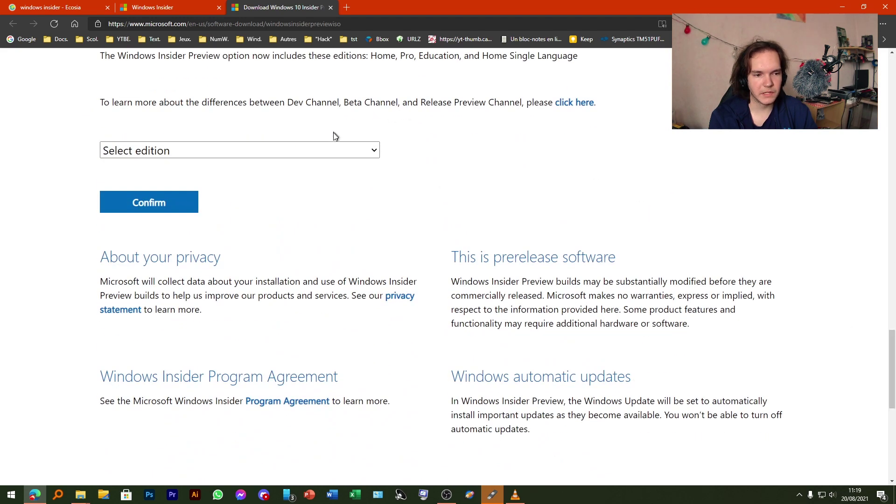
pyautogui.click(340, 150)
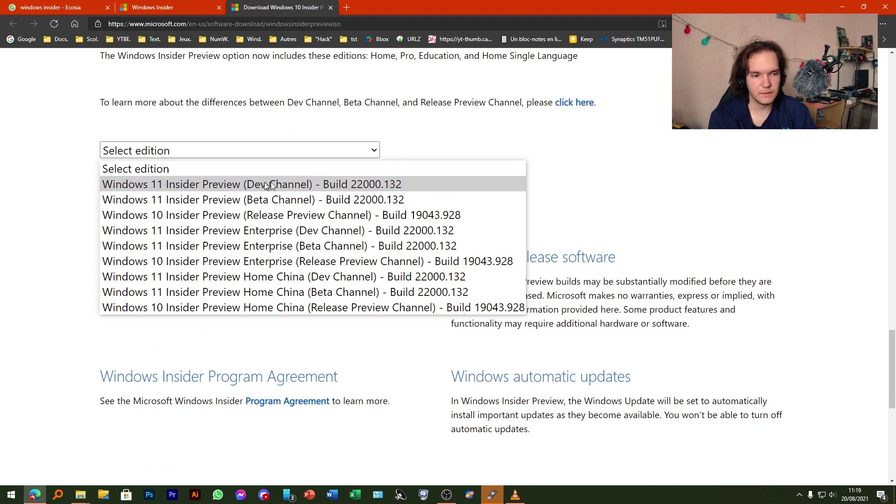
pyautogui.click(394, 188)
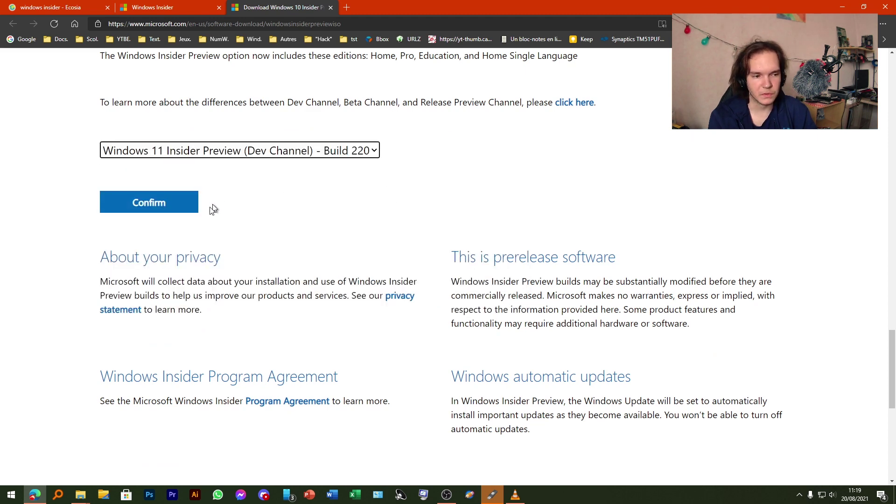
pyautogui.click(145, 210)
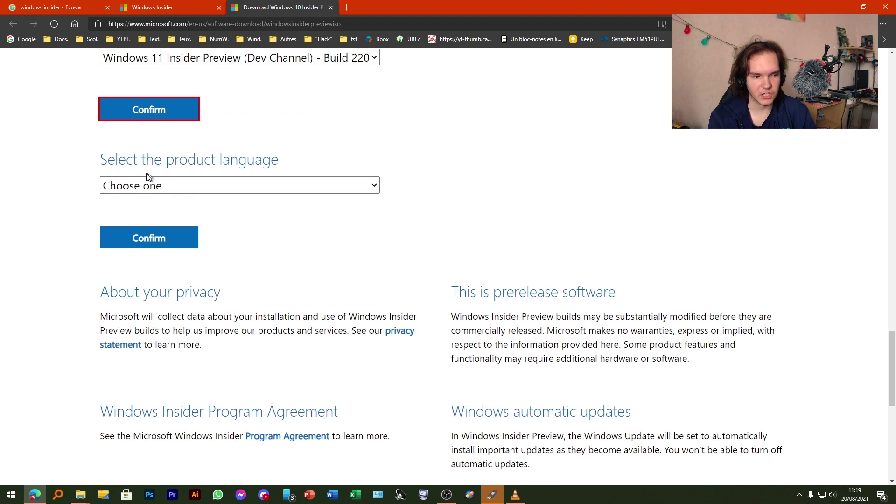
# Try French as the product language and reset the selection to "Choose one"
pyautogui.click(149, 179)
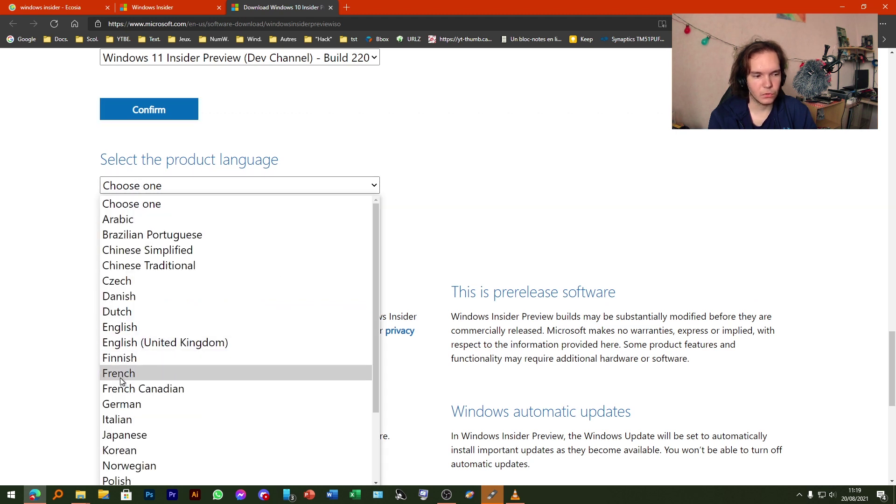
pyautogui.click(153, 376)
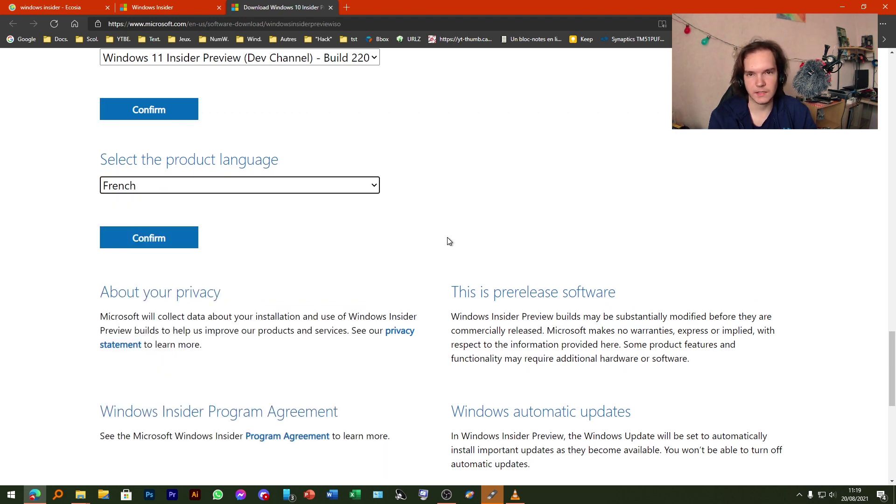
pyautogui.click(293, 190)
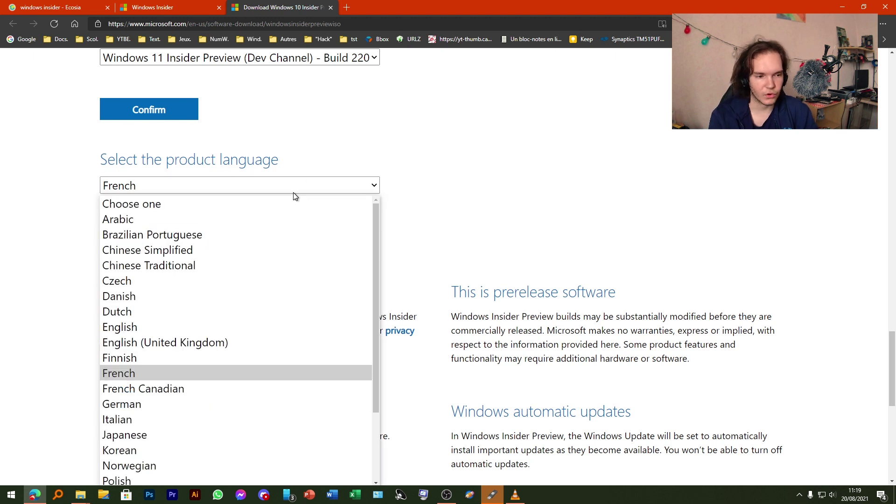
pyautogui.click(246, 204)
pyautogui.click(246, 202)
pyautogui.moveTo(508, 185); pyautogui.dragTo(423, 186)
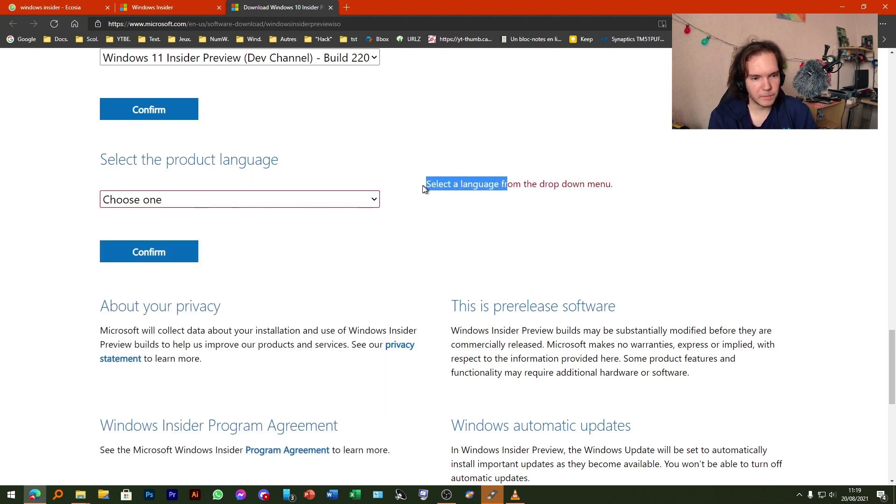
# Look through the available product languages, choose French and confirm the choice
pyautogui.click(336, 205)
pyautogui.moveTo(377, 256); pyautogui.dragTo(366, 437)
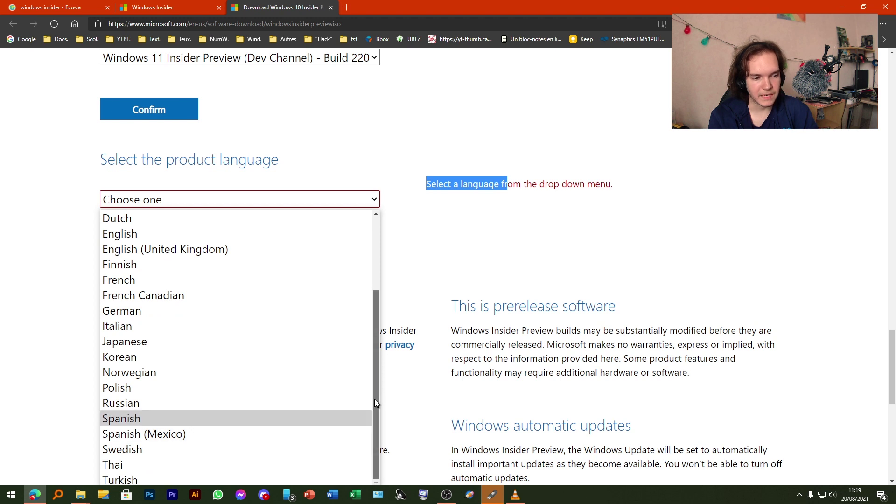
pyautogui.moveTo(375, 399); pyautogui.dragTo(382, 256)
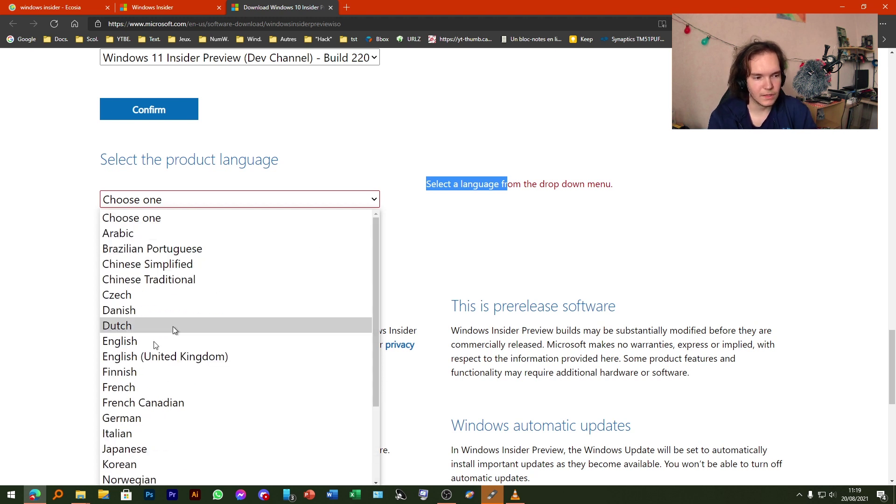
pyautogui.click(114, 384)
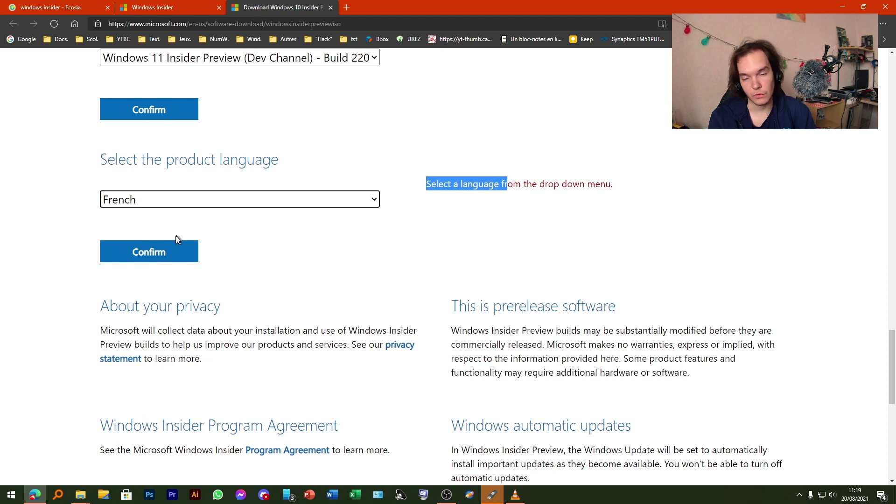
pyautogui.click(137, 252)
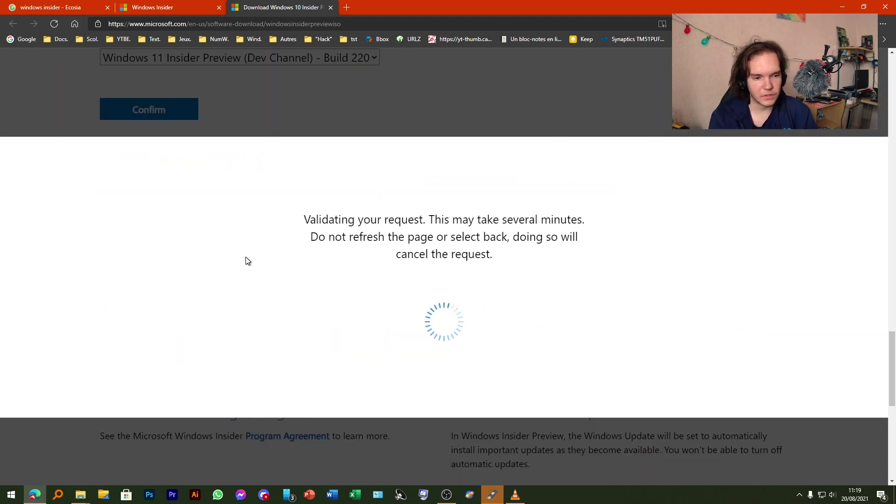
# Start the 64-bit download of Windows 11 Client Insider Preview - Build 22000.132 French
pyautogui.scroll(3, 336, 252)
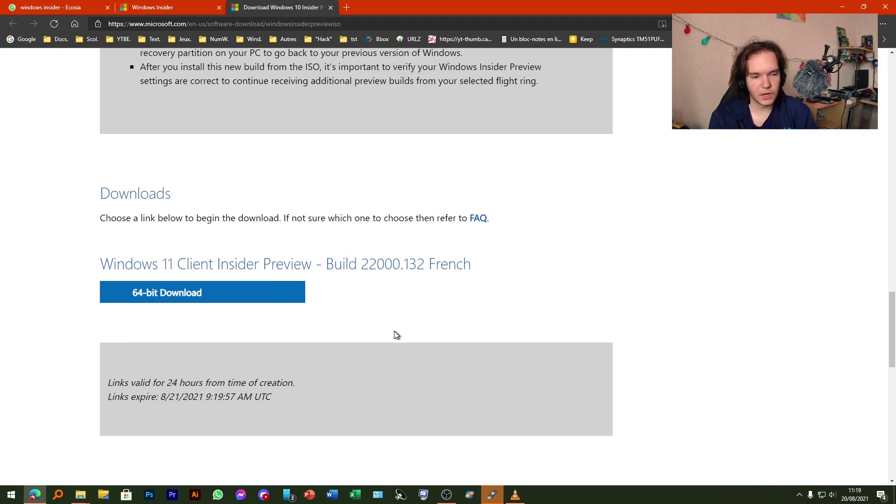
pyautogui.moveTo(322, 302); pyautogui.dragTo(79, 257)
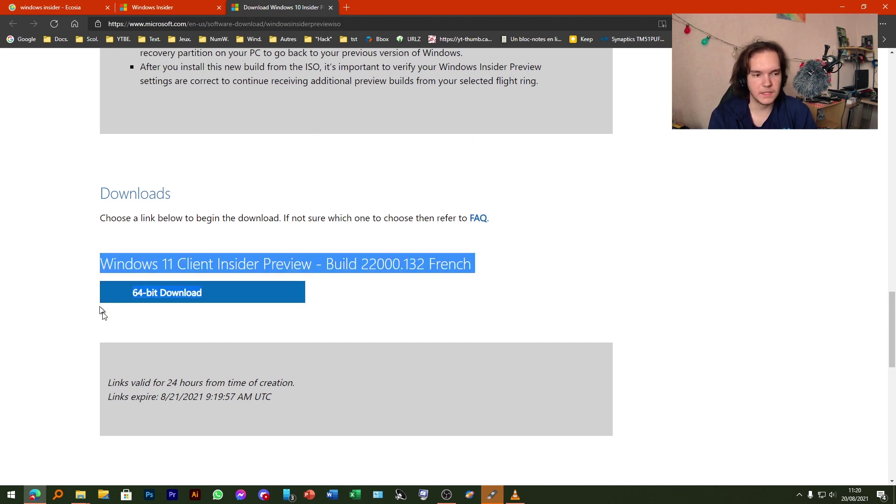
pyautogui.click(119, 343)
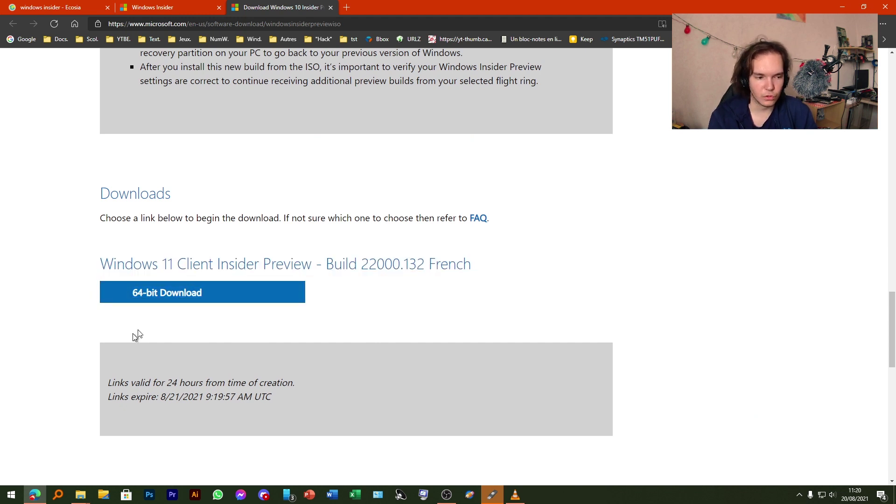
pyautogui.click(173, 299)
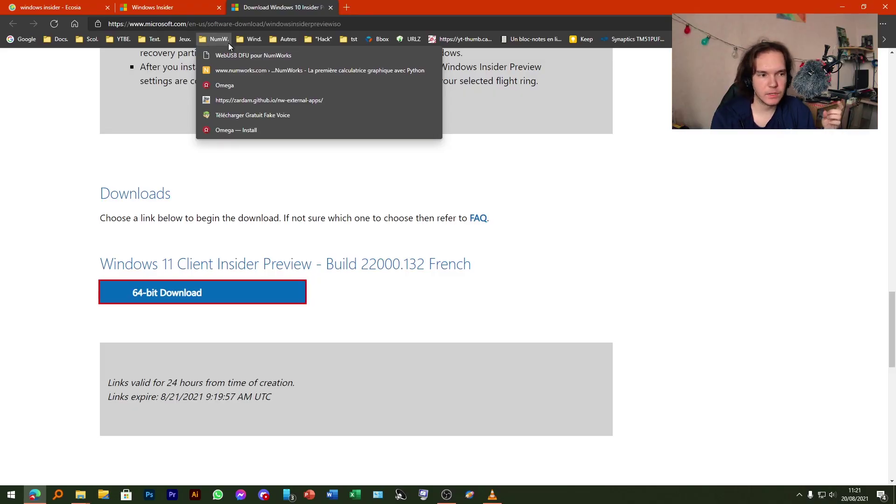
# Open the Ventoy website from the saved Windows bookmarks and highlight its name
pyautogui.moveTo(255, 38)
pyautogui.click(474, 68)
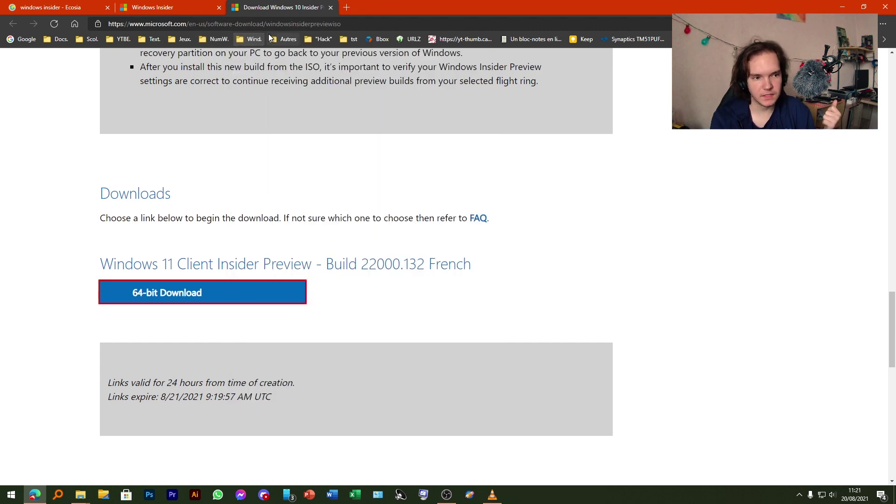
pyautogui.doubleClick(372, 82)
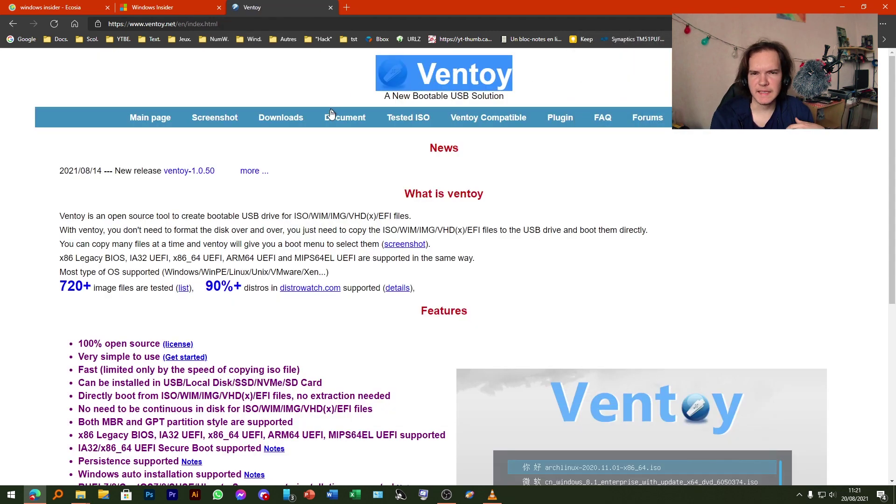
# Open rufus.ie/fr/ in a new tab and highlight the Rufus 3.15 download
pyautogui.click(347, 7)
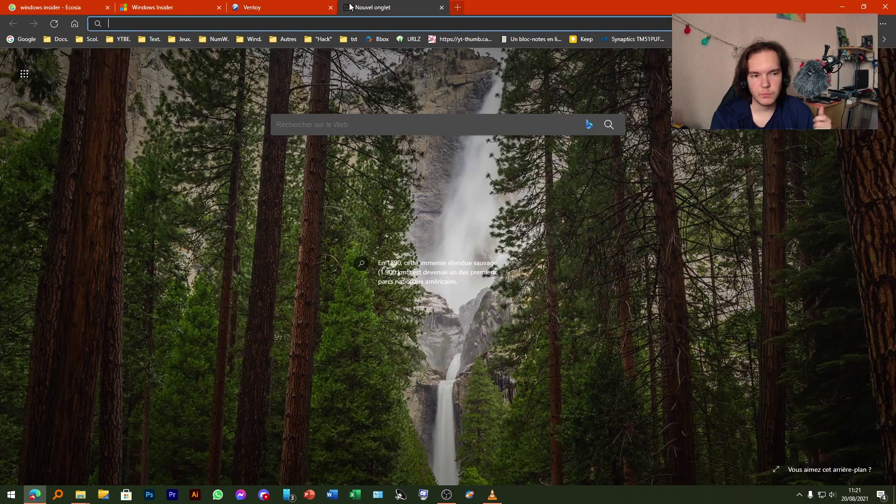
pyautogui.write('rufus.ie/fr/')
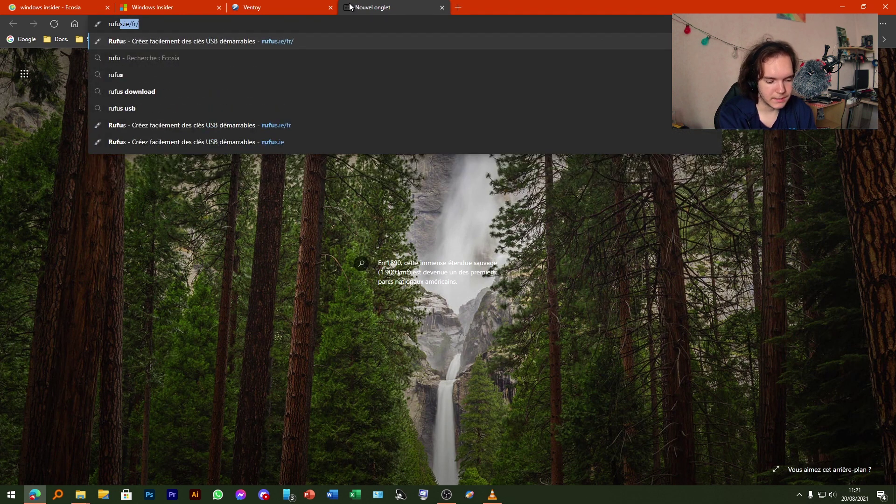
pyautogui.press('Return')
pyautogui.scroll(-7, 426, 290)
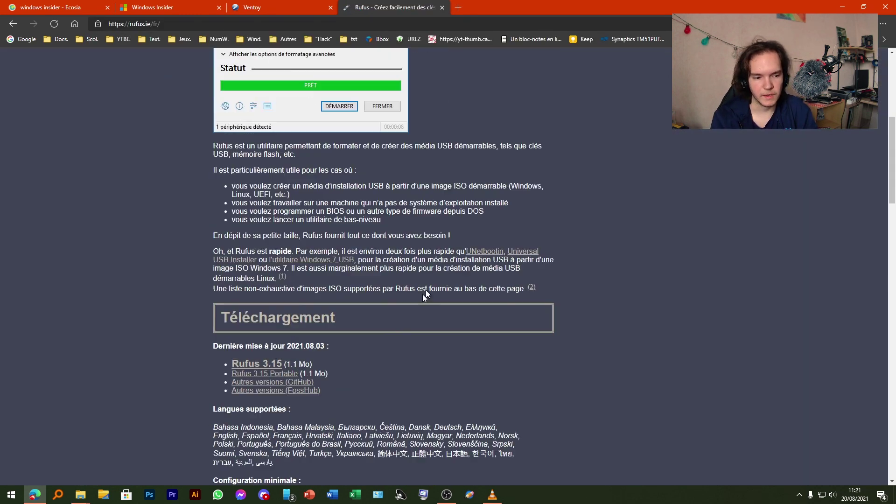
pyautogui.moveTo(222, 348); pyautogui.dragTo(307, 348)
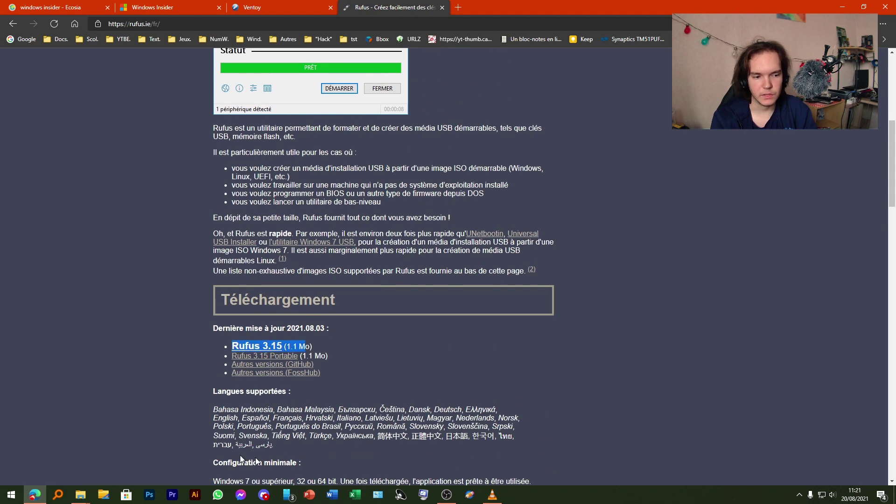
# Switch to File Explorer, inspect the installation files on USB drive CCCOMA_X64FRE_FR-FR_DV9 (F:), and return to Ce PC
pyautogui.press('super+e')
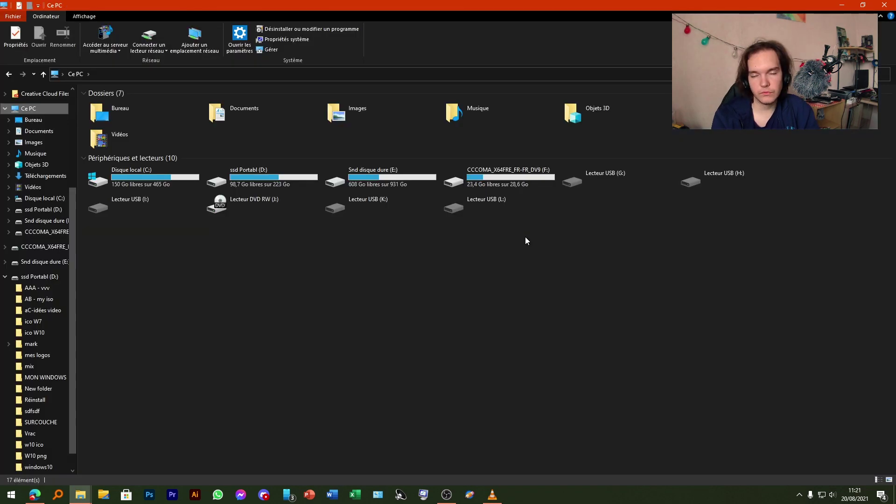
pyautogui.doubleClick(523, 171)
pyautogui.moveTo(243, 330); pyautogui.dragTo(120, 68)
pyautogui.click(422, 211)
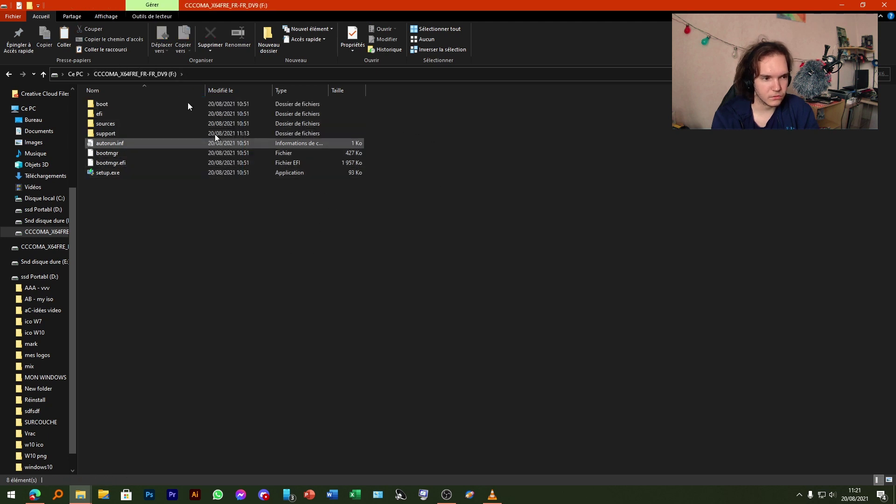
pyautogui.click(75, 74)
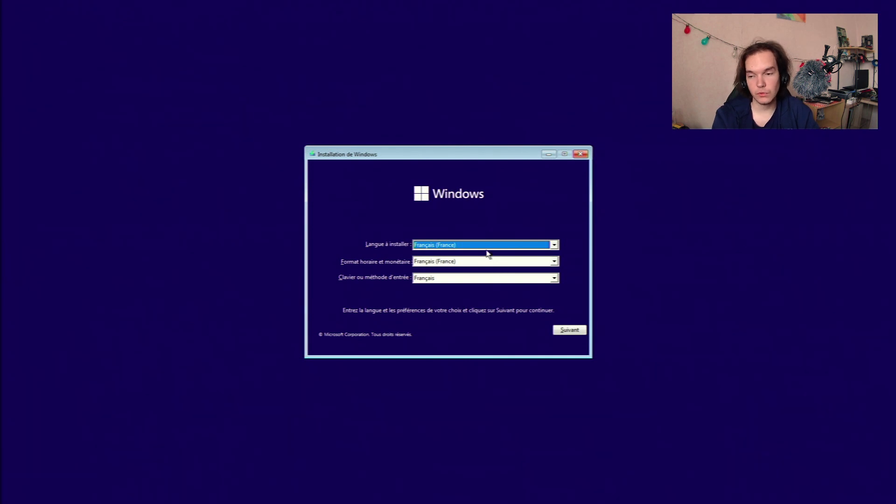
# In Windows Setup, accept Français (France) for the language and regional format with the Français keyboard, and continue
pyautogui.click(561, 332)
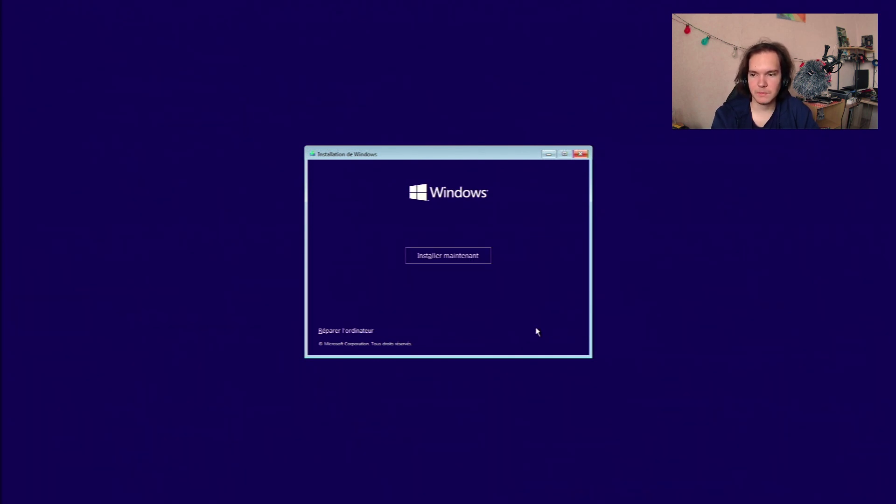
# Start the Windows installation, look through the available Windows 11 editions and continue past the edition list
pyautogui.click(433, 262)
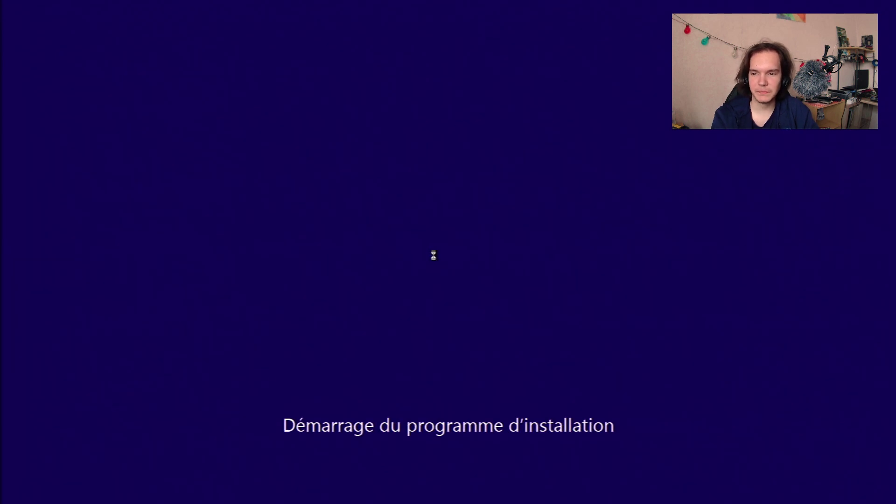
pyautogui.scroll(-1, 563, 209)
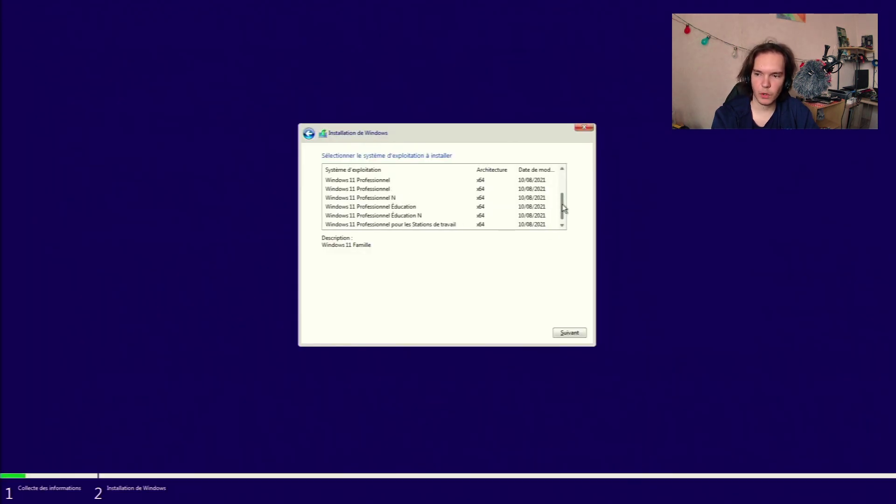
pyautogui.moveTo(564, 209); pyautogui.dragTo(578, 227)
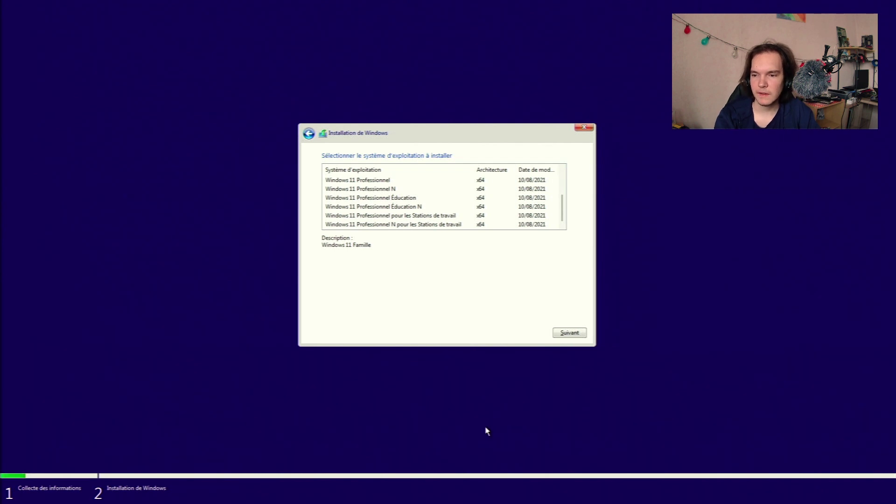
pyautogui.scroll(2, 428, 219)
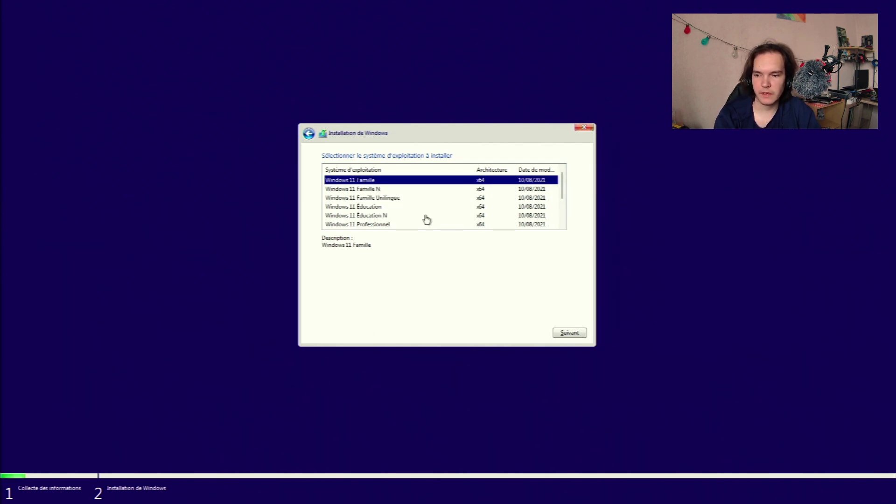
pyautogui.scroll(-2, 428, 220)
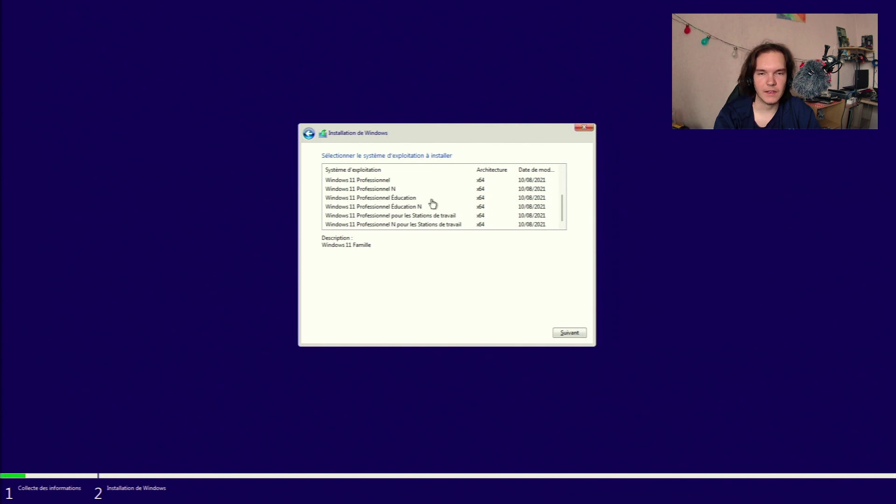
pyautogui.press('Return')
# Accept the Microsoft licence terms and choose the custom installation
pyautogui.click(486, 316)
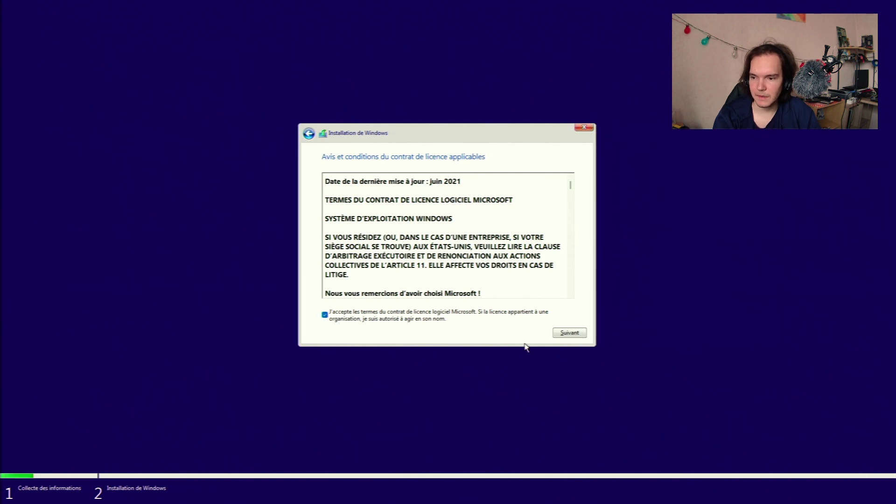
pyautogui.click(568, 334)
pyautogui.click(409, 262)
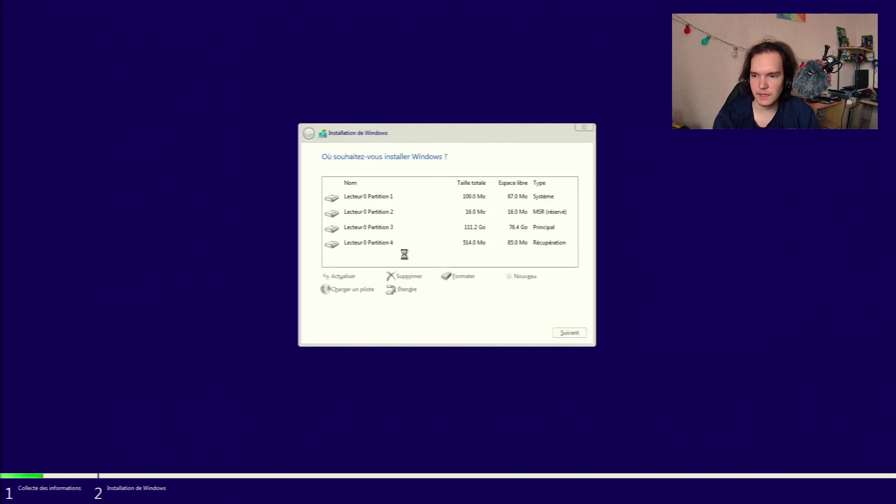
# Delete the 100 MB system partition and the 16 MB MSR partition on Lecteur 0
pyautogui.click(364, 209)
pyautogui.click(365, 198)
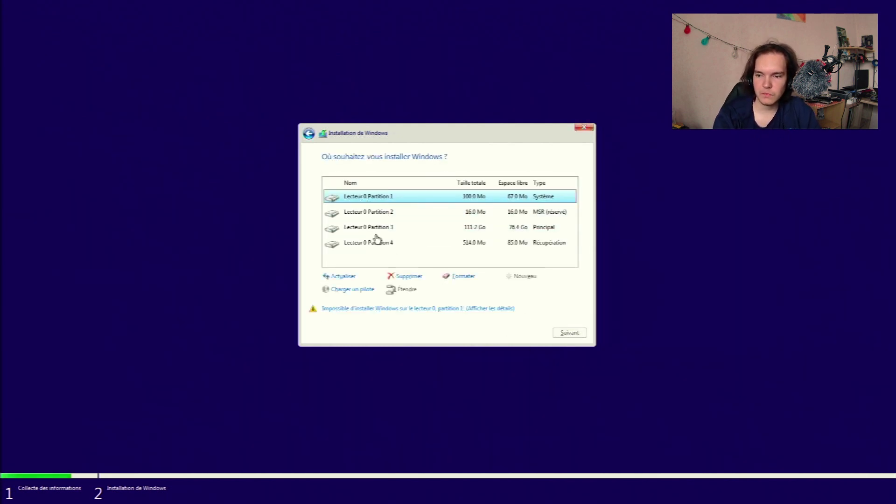
pyautogui.click(406, 276)
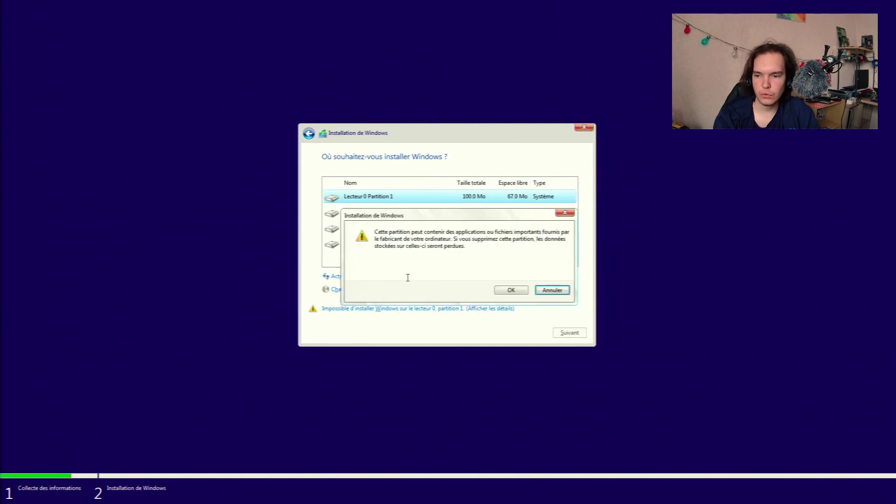
pyautogui.click(513, 290)
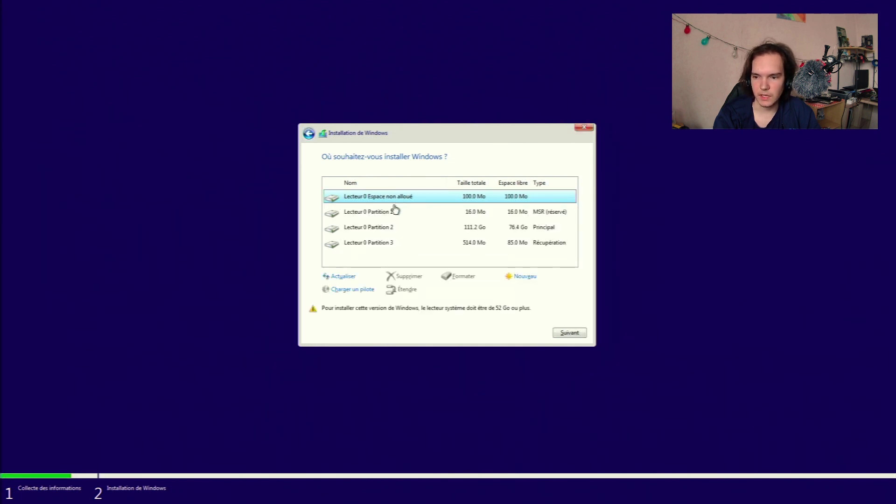
pyautogui.click(395, 211)
pyautogui.click(405, 277)
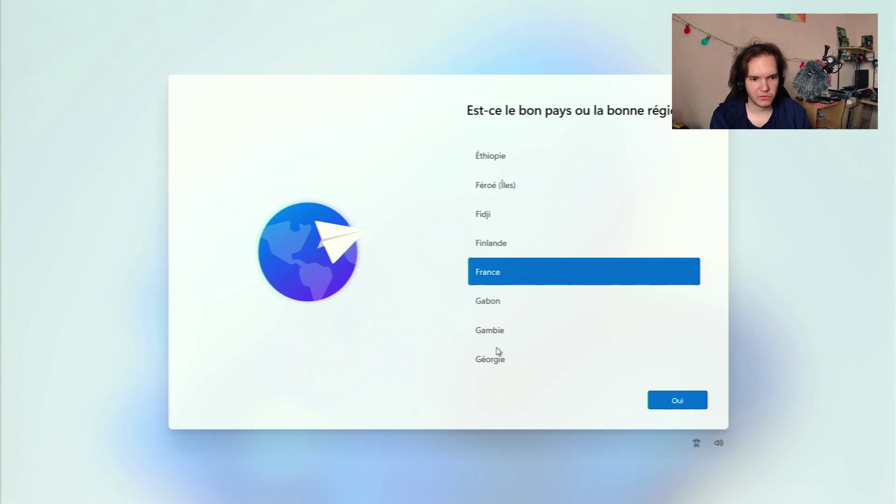
# Confirm France as the country and name the computer Polocrafting
pyautogui.click(666, 405)
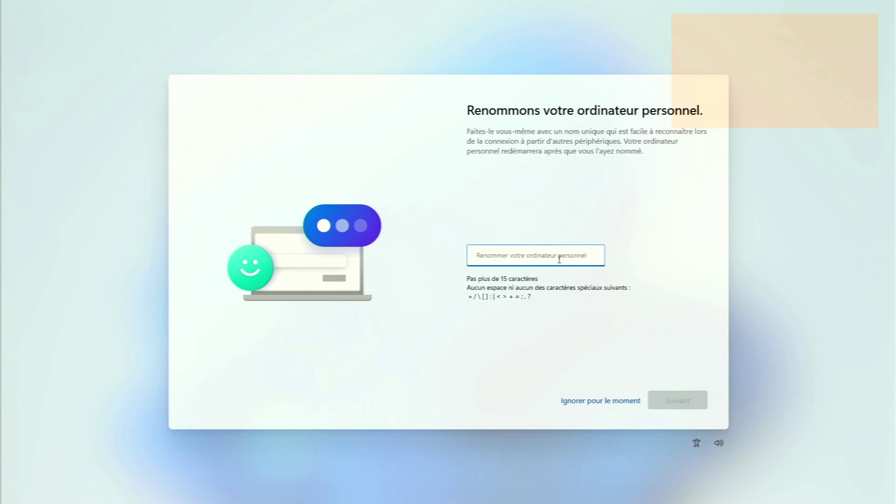
pyautogui.write('Polocra')
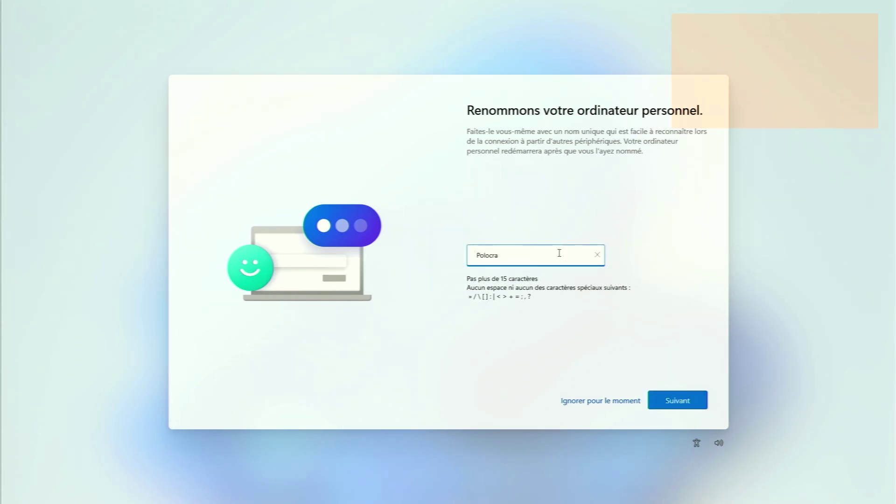
pyautogui.write('fting')
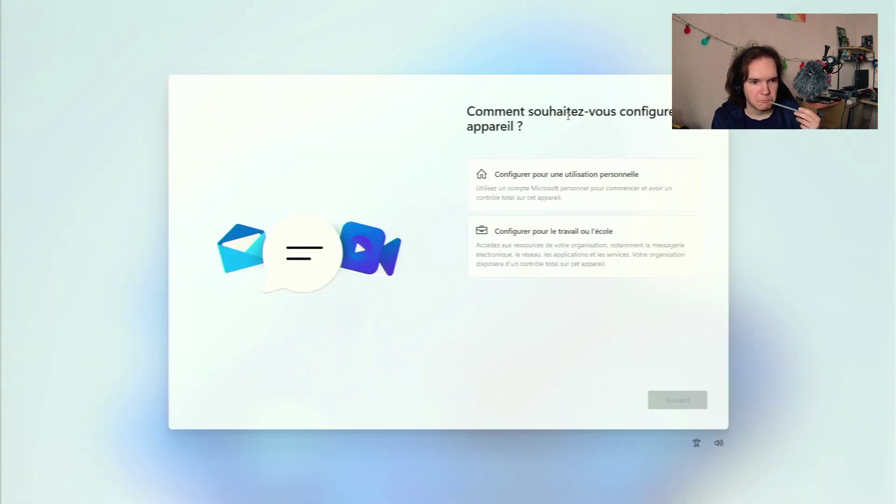
# Set up the device for personal use (Configurer pour une utilisation personnelle) and continue
pyautogui.click(579, 206)
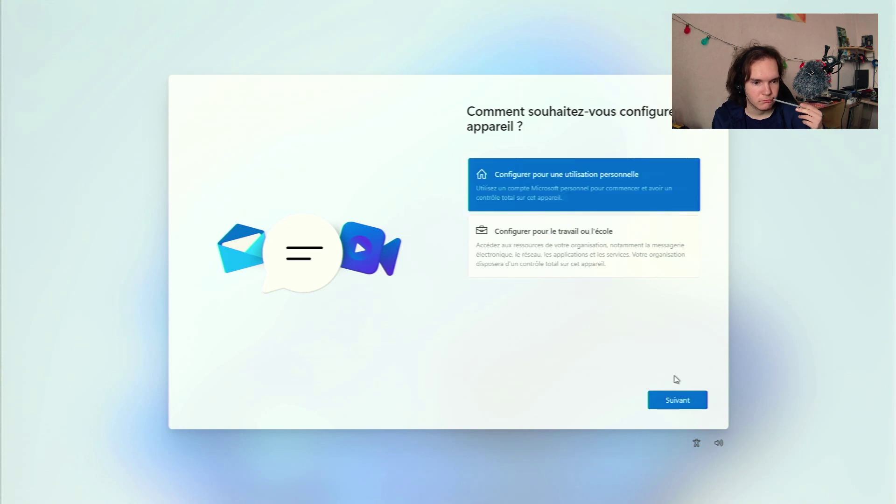
pyautogui.click(680, 398)
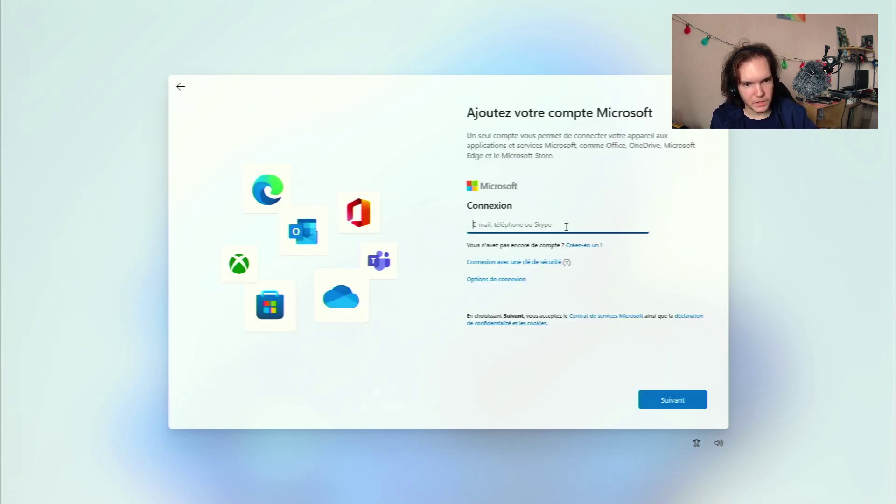
# Set the screen resolution to 1280 × 720 in the system display settings and minimise the Settings window
pyautogui.click(696, 442)
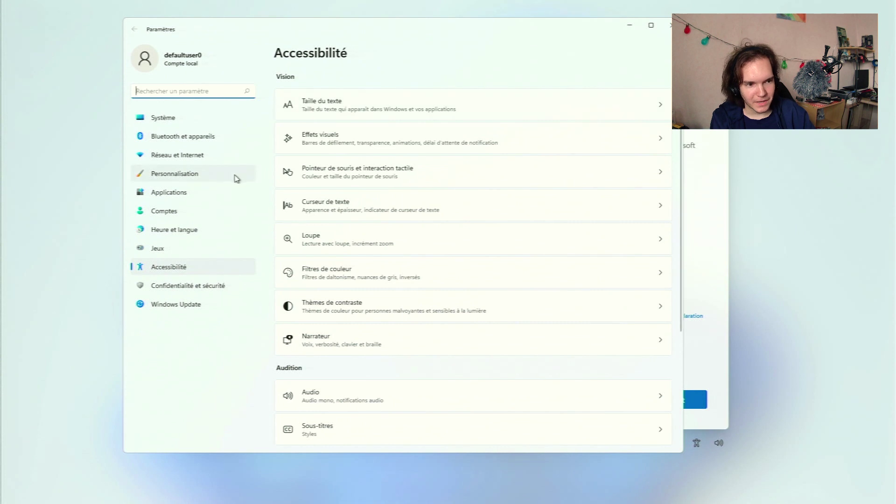
pyautogui.click(173, 123)
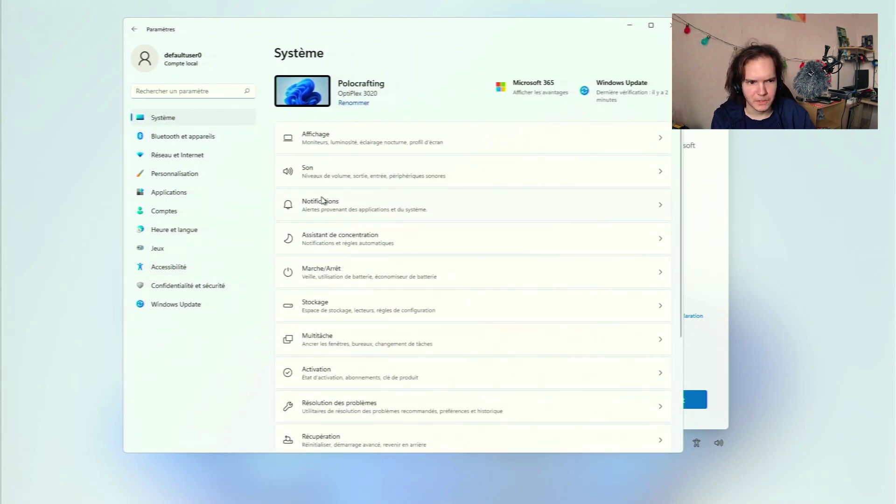
pyautogui.click(322, 138)
pyautogui.click(607, 226)
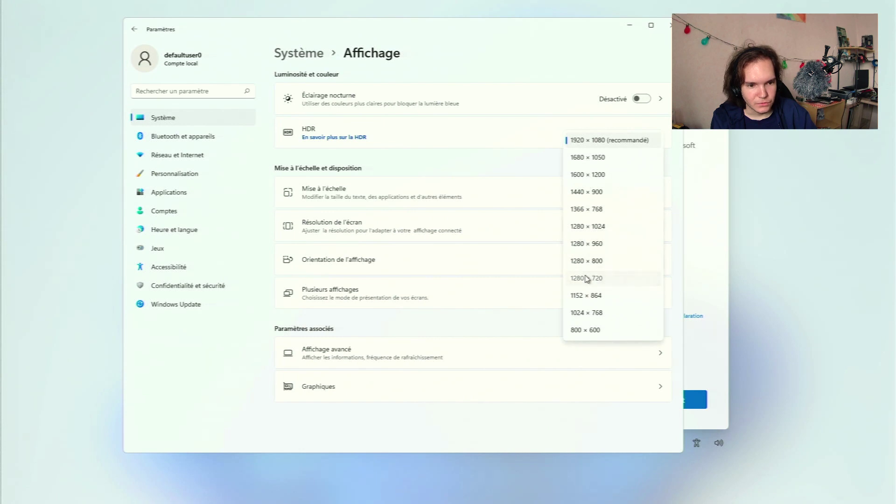
pyautogui.click(587, 279)
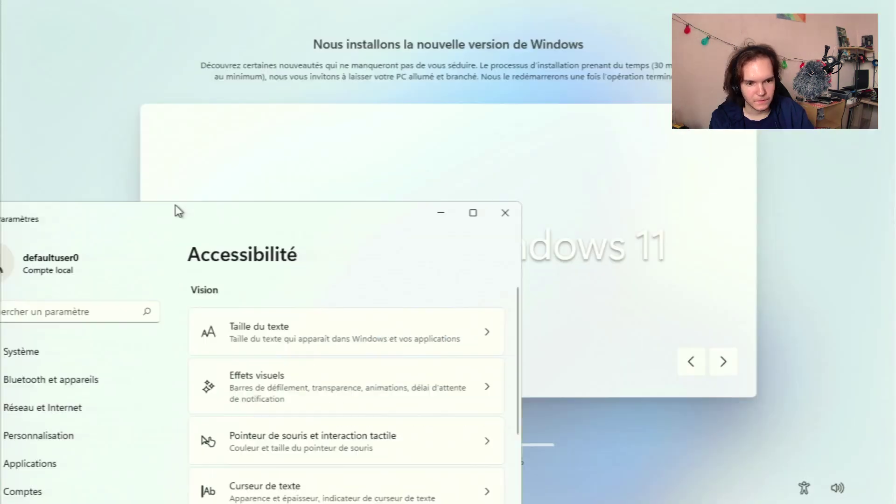
pyautogui.moveTo(176, 208); pyautogui.dragTo(342, 371)
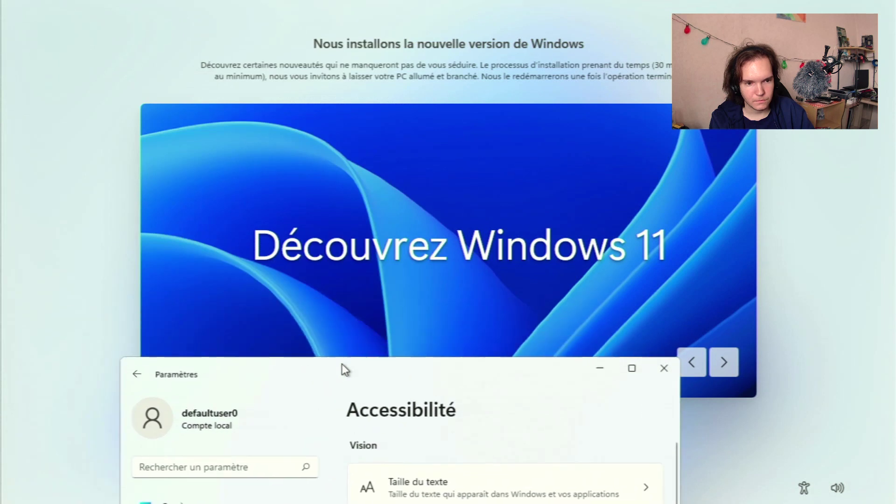
pyautogui.click(598, 369)
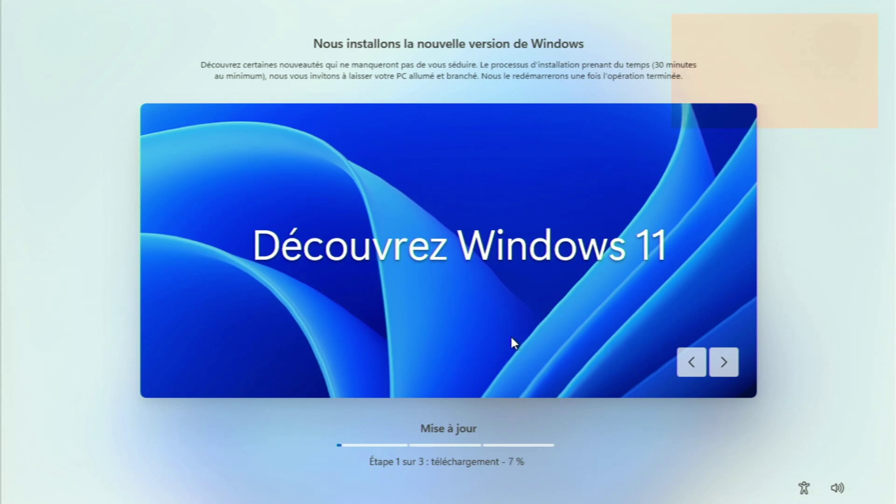
# Browse through the Windows 11 presentation slides while the update runs
pyautogui.click(724, 364)
pyautogui.click(725, 363)
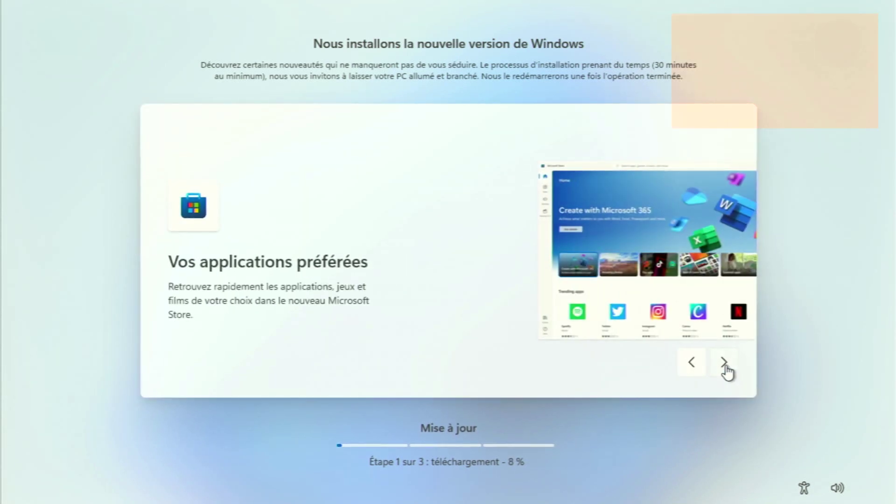
pyautogui.click(726, 363)
pyautogui.click(724, 364)
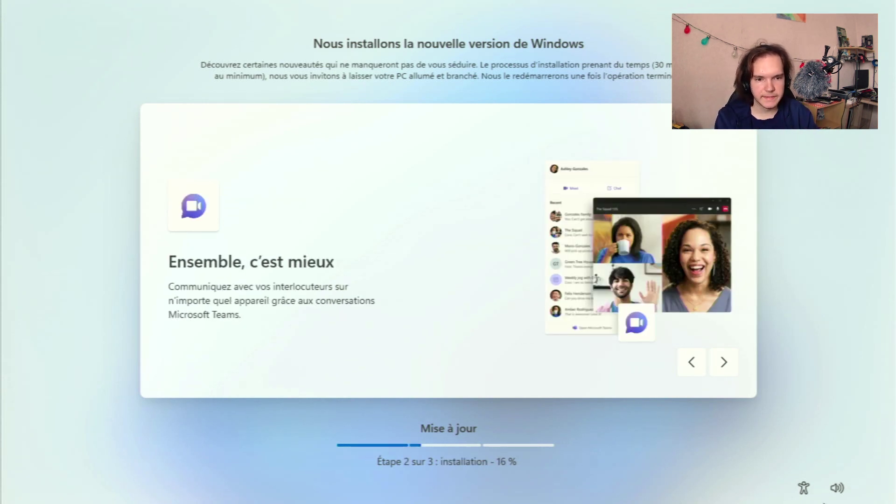
# Bring back the Settings window, view the Comptes page and open the Programme Windows Insider page of Windows Update
pyautogui.click(803, 487)
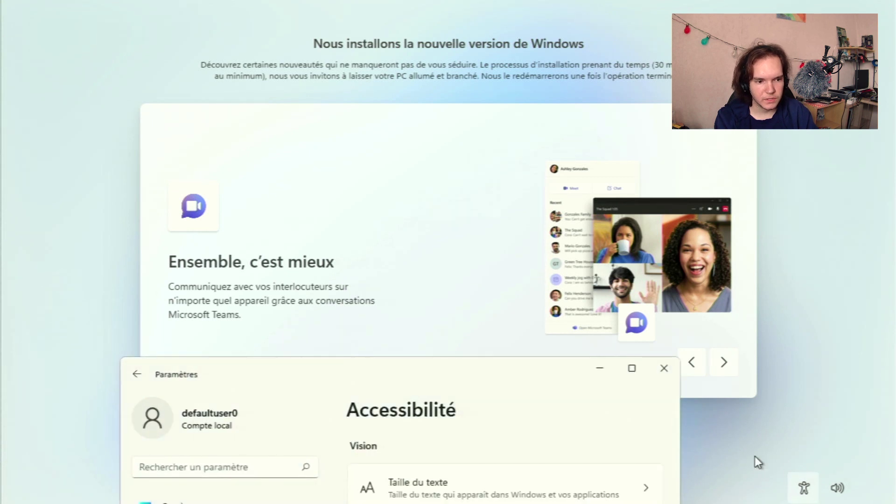
pyautogui.moveTo(538, 376); pyautogui.dragTo(571, 44)
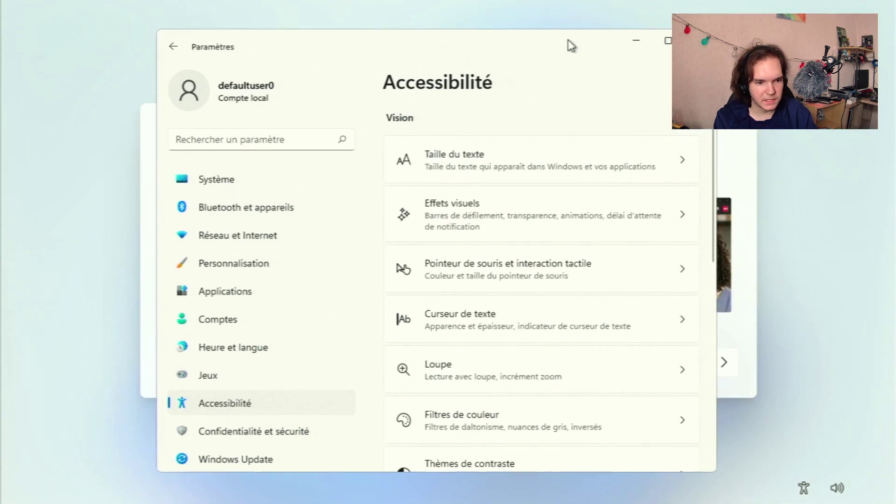
pyautogui.scroll(-1, 280, 304)
pyautogui.click(220, 312)
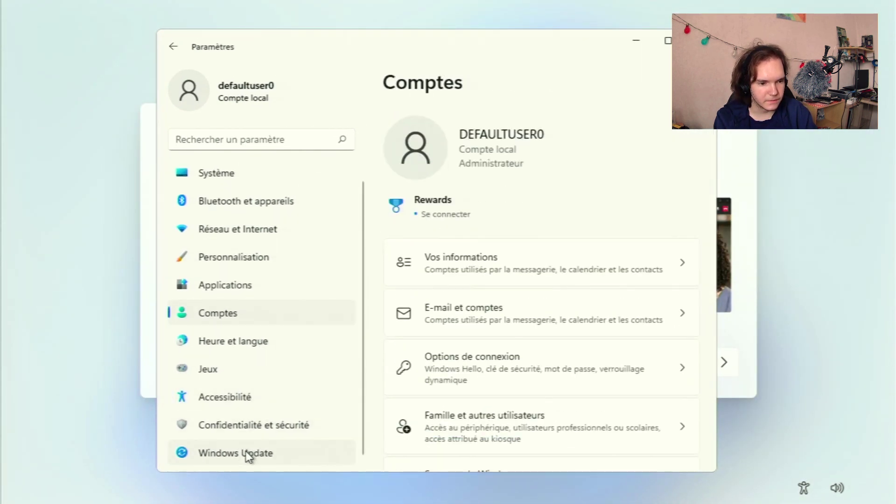
pyautogui.click(248, 453)
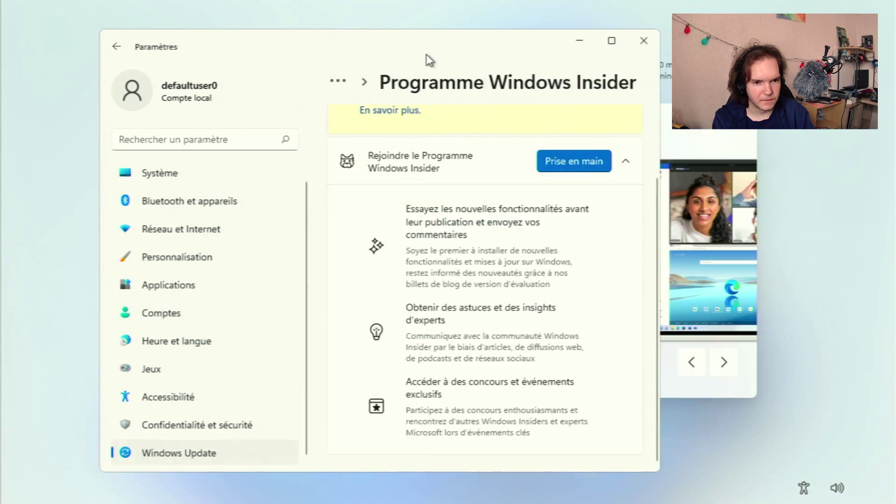
# Snap the Settings window to the upper-left quarter of the screen and look through its Programme Windows Insider page
pyautogui.moveTo(432, 40); pyautogui.dragTo(4, 4)
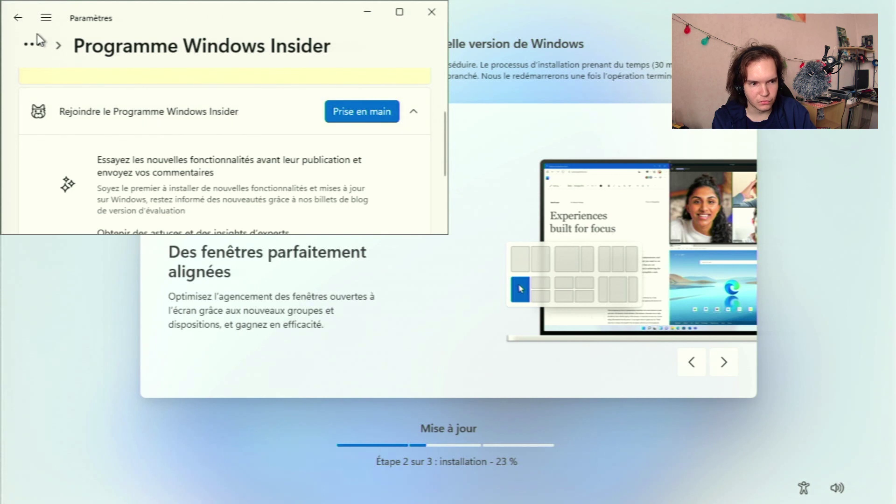
pyautogui.scroll(-1, 138, 150)
pyautogui.scroll(-1, 134, 145)
pyautogui.scroll(3, 137, 145)
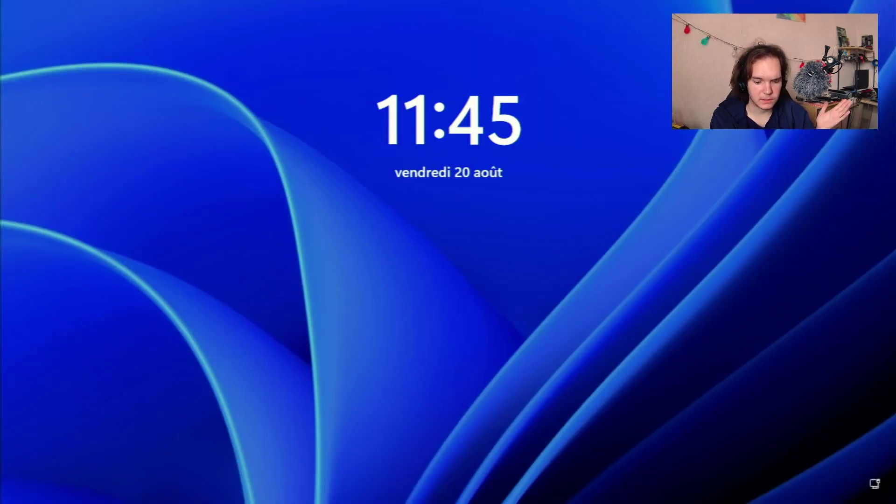
# Dismiss the Windows lock screen
pyautogui.press('Return')
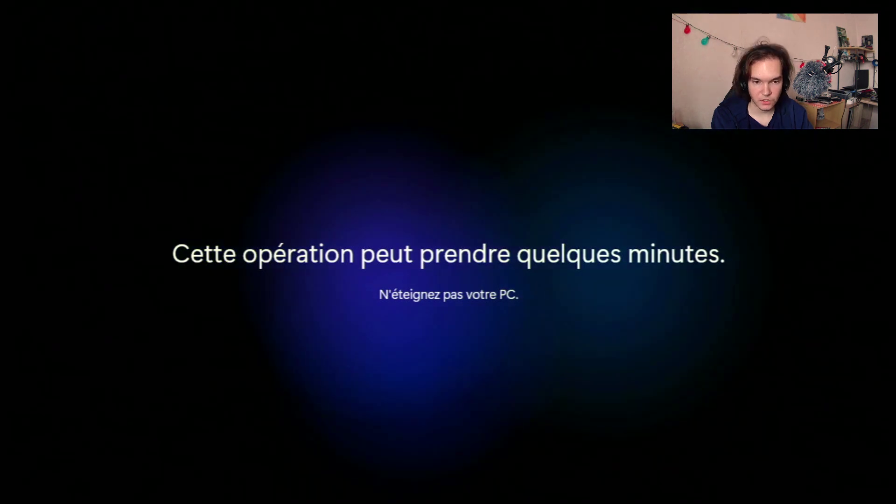
pyautogui.hotkey('ctrl', 'alt', 'Delete')
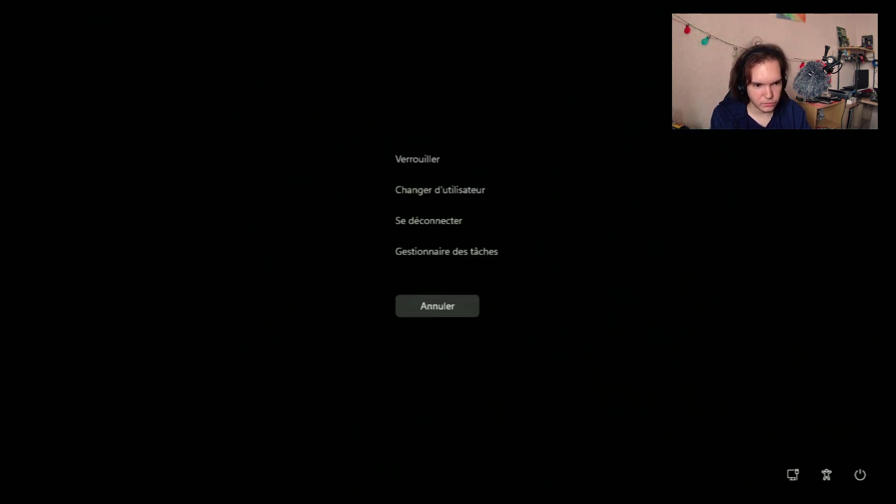
pyautogui.press('Escape')
pyautogui.hotkey('ctrl', 'alt', 'Delete')
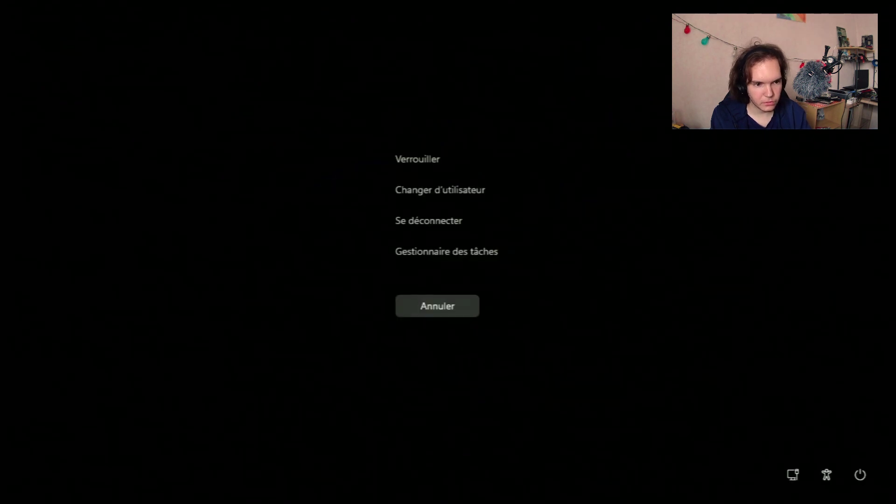
pyautogui.press('Escape')
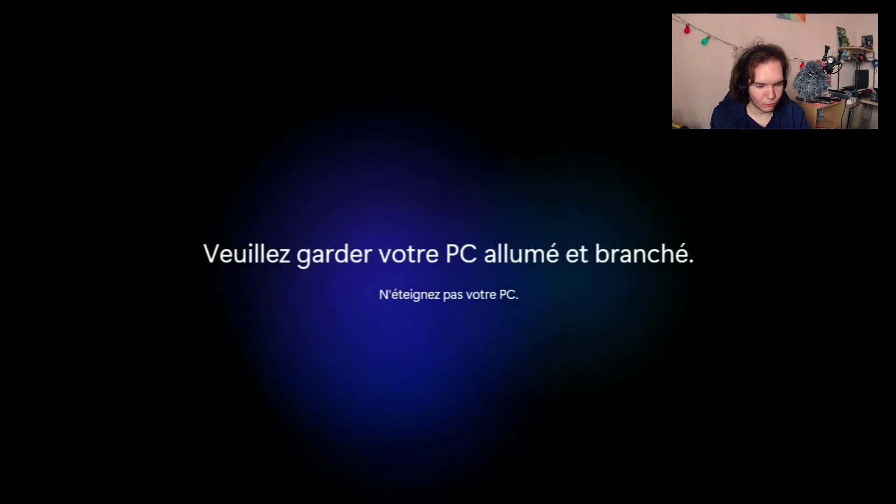
pyautogui.hotkey('ctrl', 'alt', 'Delete')
pyautogui.press('Escape')
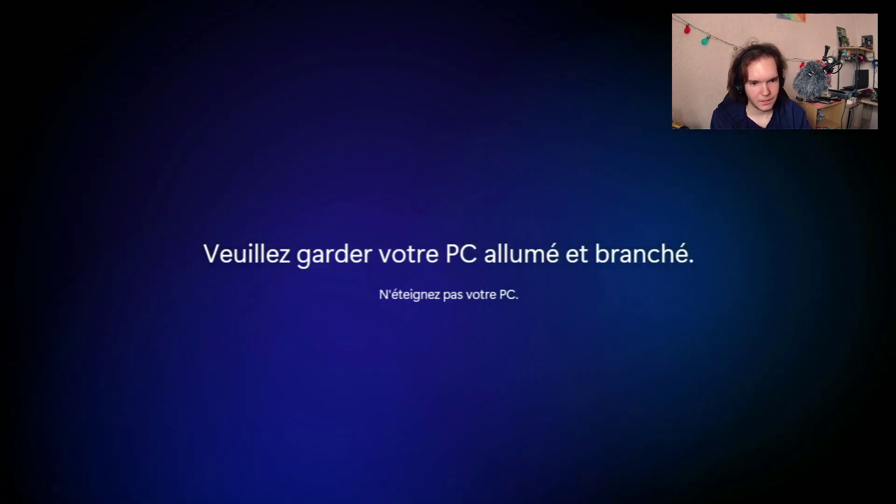
# Open the Gestionnaire des tâches from the Windows security options screen during the final setup phase and bring its window forward on the desktop
pyautogui.hotkey('ctrl', 'alt', 'Delete')
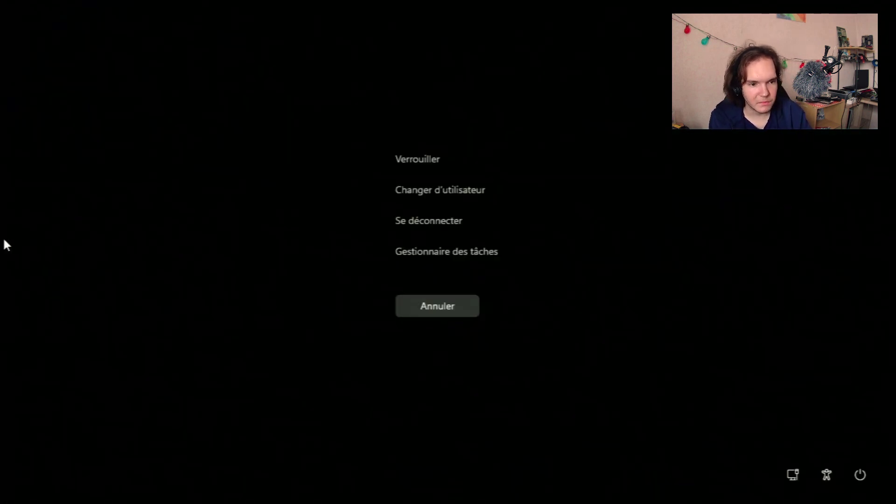
pyautogui.click(432, 251)
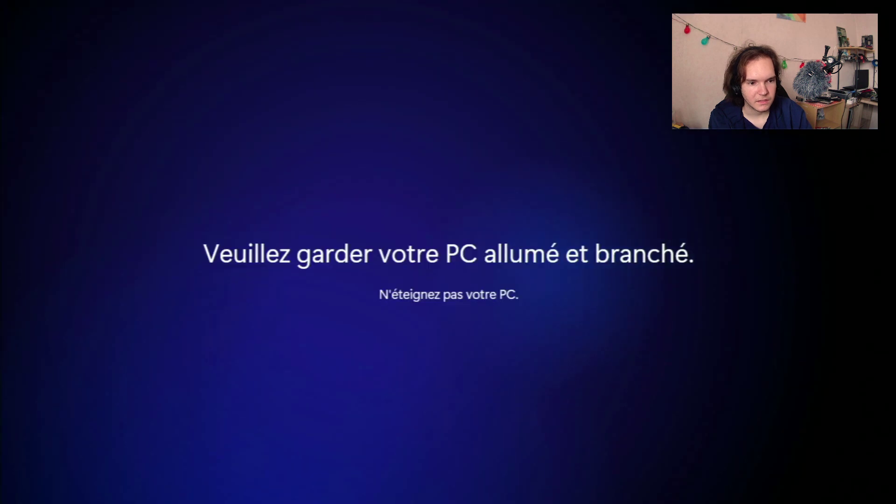
pyautogui.hotkey('ctrl', 'alt', 'Delete')
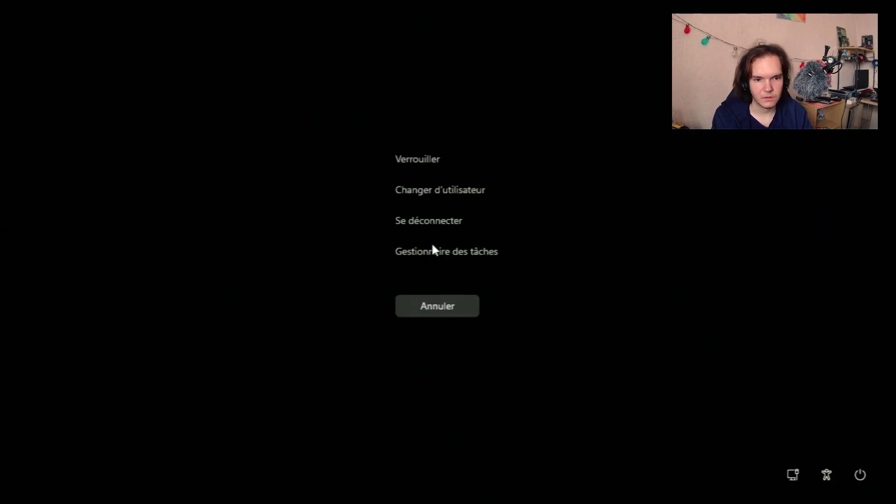
pyautogui.click(432, 246)
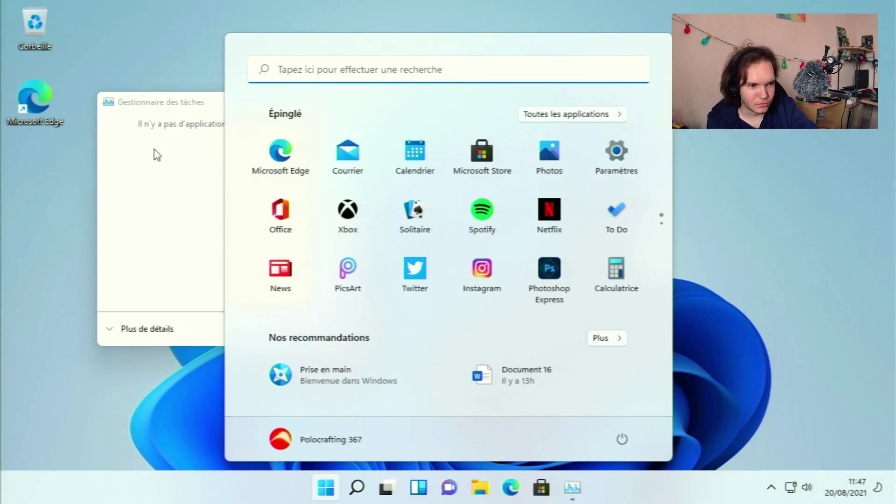
pyautogui.click(156, 100)
# Run winver to view the Windows version information and move the À propos de Windows dialog toward the middle of the desktop
pyautogui.press('super')
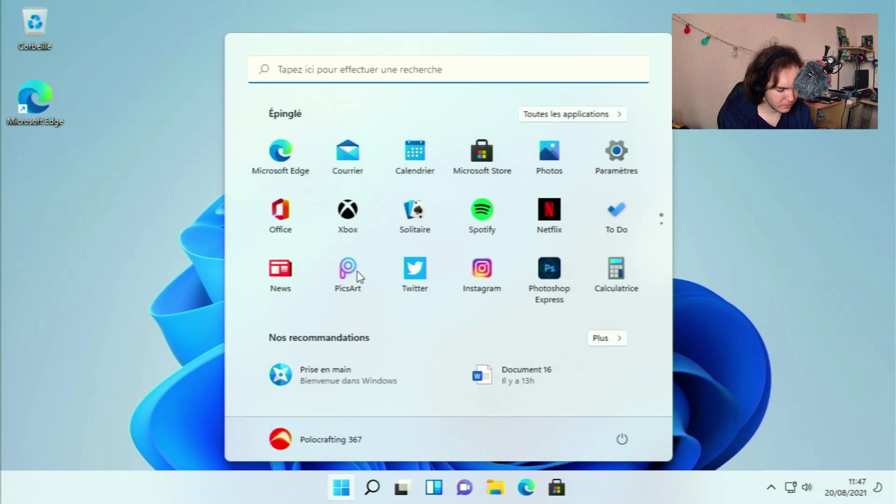
pyautogui.write('winver')
pyautogui.press('Return')
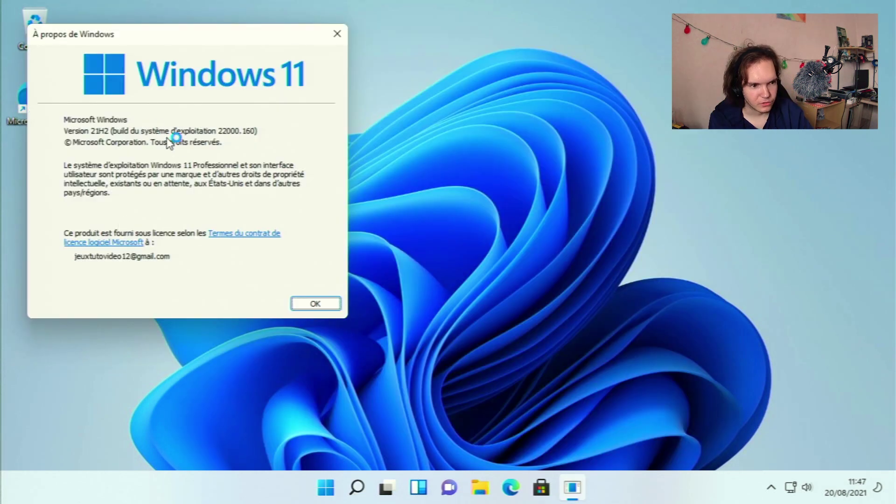
pyautogui.moveTo(256, 44); pyautogui.dragTo(474, 114)
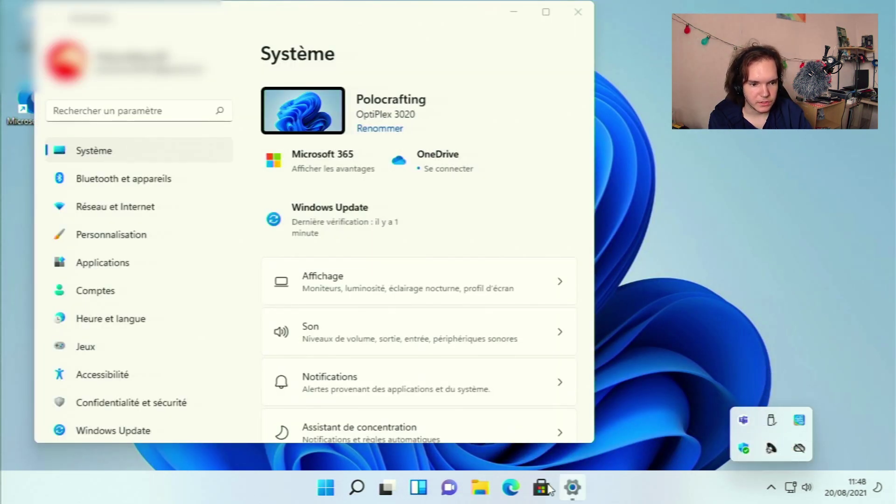
# Open the Écran de veille settings from the Écran de verrouillage page under Personnalisation and preview the Bulles screen saver
pyautogui.click(444, 496)
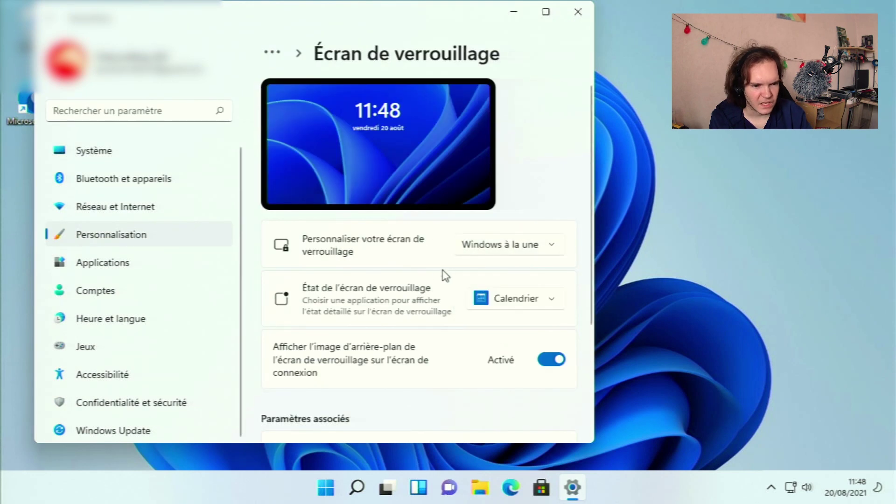
pyautogui.scroll(-3, 420, 280)
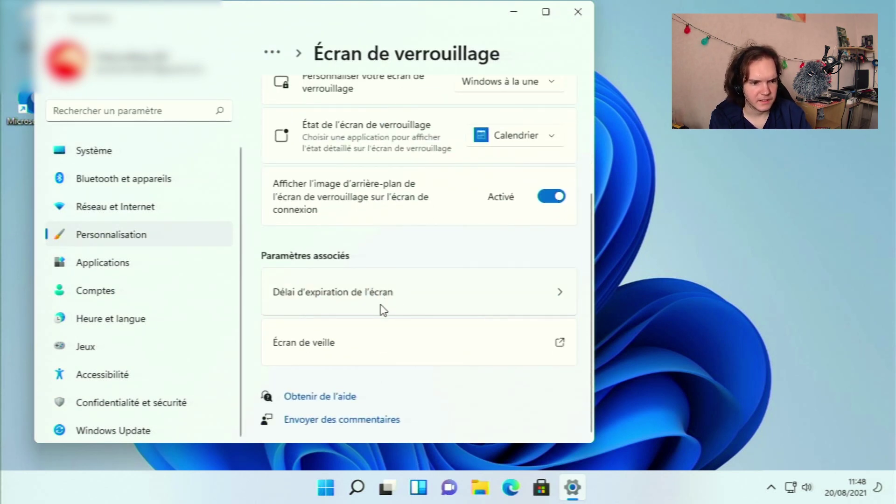
pyautogui.click(353, 354)
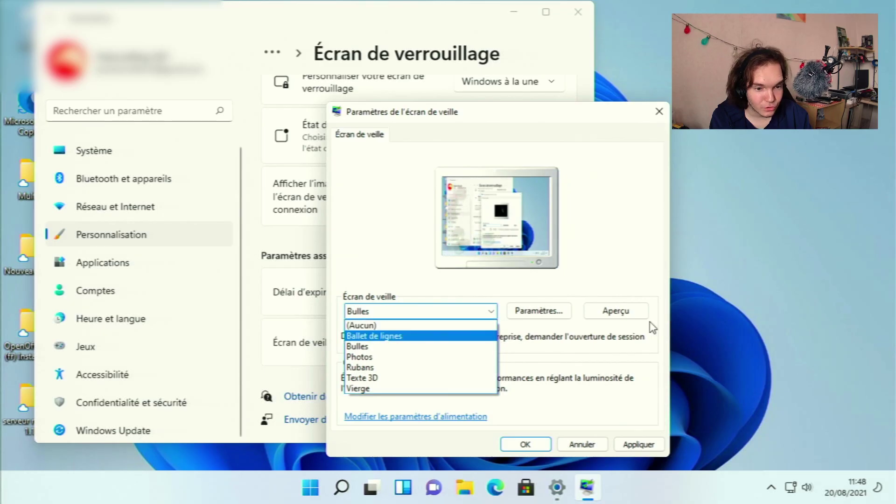
pyautogui.click(625, 320)
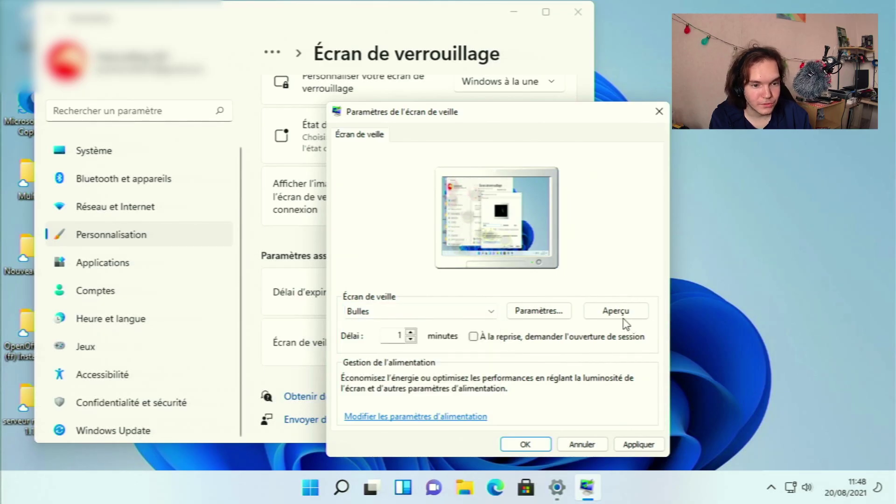
pyautogui.click(625, 322)
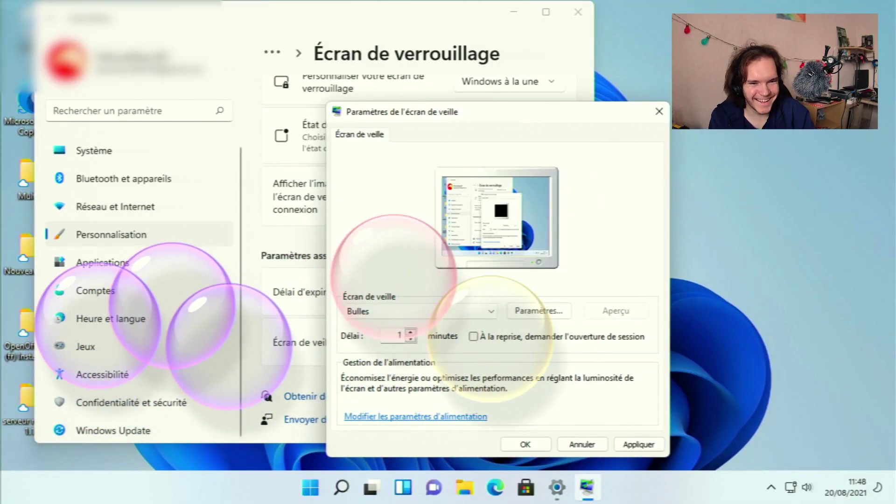
# Select the Texte 3D screen saver, preview it, and close the screen saver settings without applying the choice
pyautogui.click(489, 313)
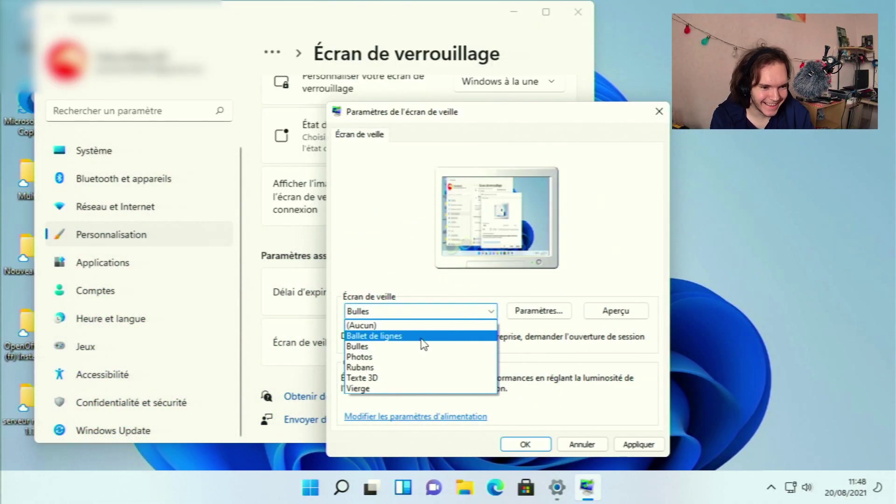
pyautogui.click(411, 377)
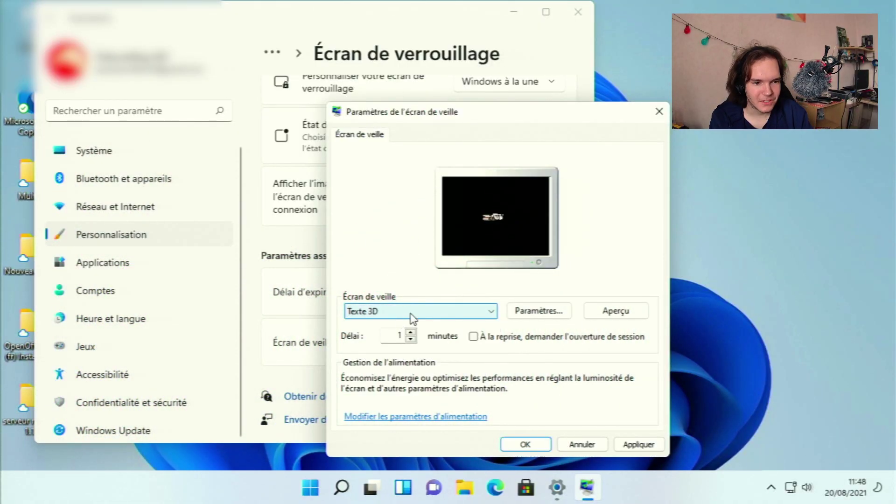
pyautogui.click(642, 311)
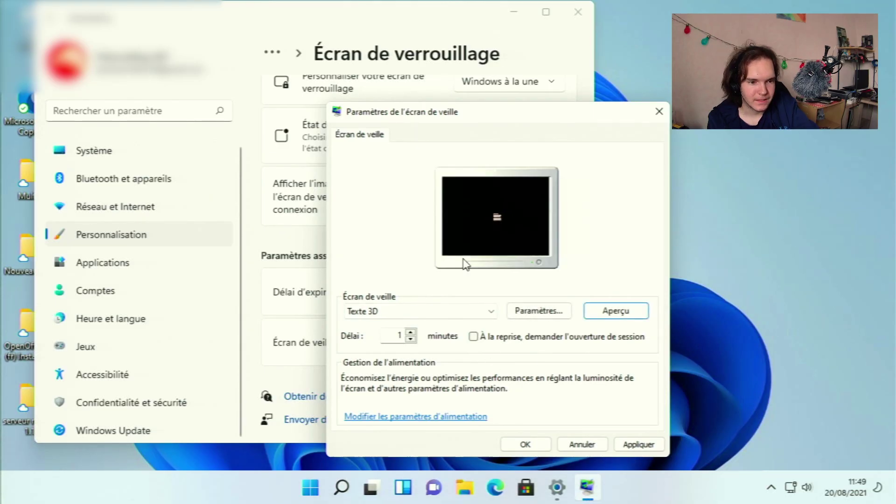
pyautogui.click(660, 111)
# Look over the Écran de verrouillage page again and reopen its Écran de veille settings
pyautogui.scroll(3, 402, 217)
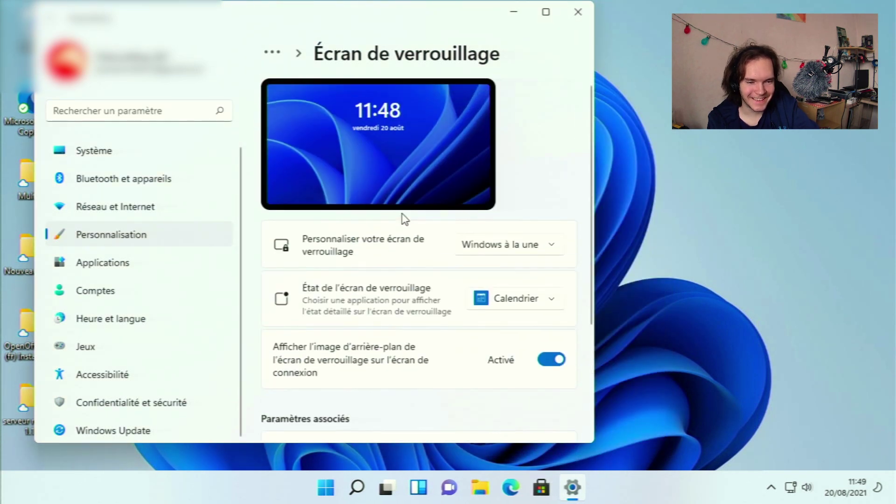
pyautogui.scroll(-3, 402, 216)
pyautogui.click(405, 333)
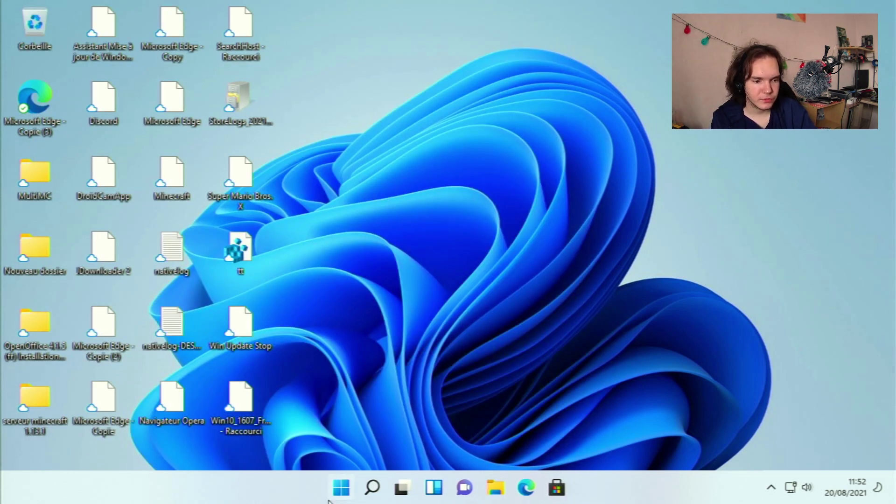
# Open the Start menu, look through both pages of pinned apps, and close it again
pyautogui.click(338, 491)
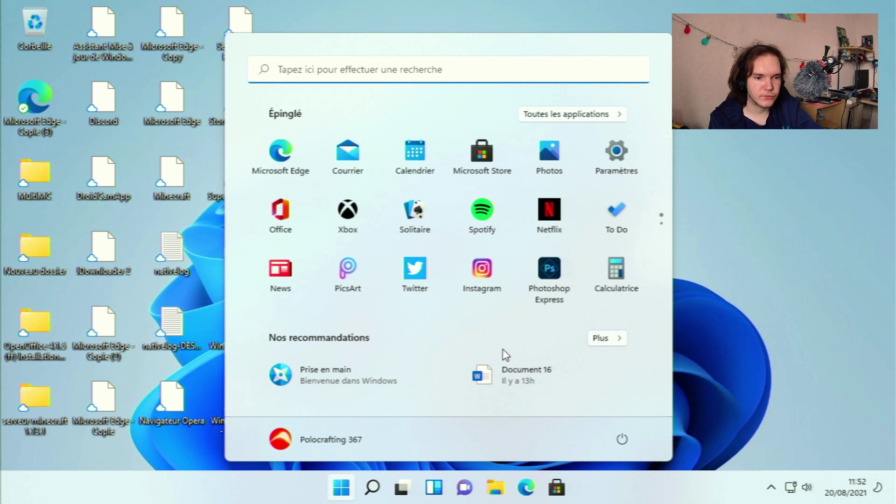
pyautogui.scroll(-1, 553, 246)
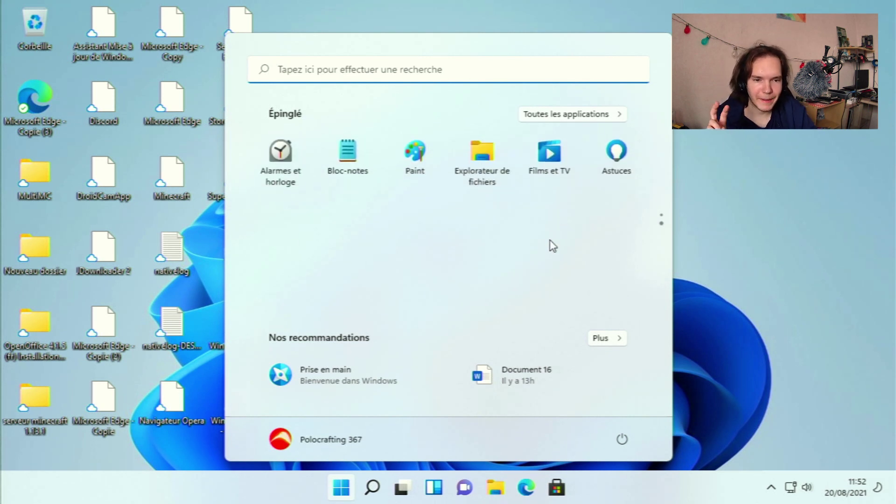
pyautogui.scroll(1, 550, 241)
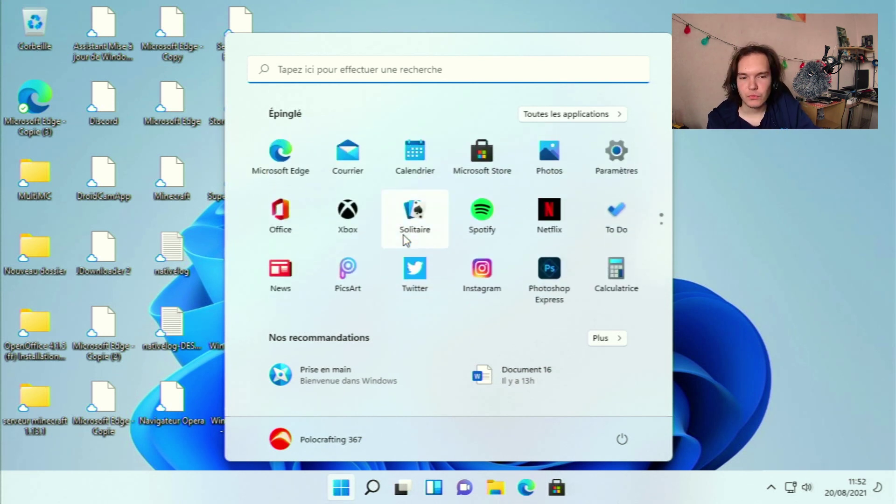
pyautogui.click(596, 6)
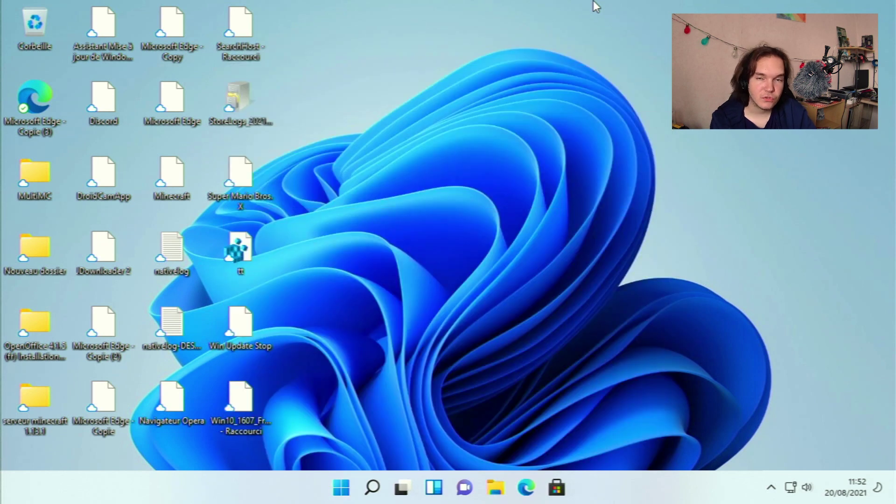
pyautogui.moveTo(801, 1); pyautogui.dragTo(499, 410)
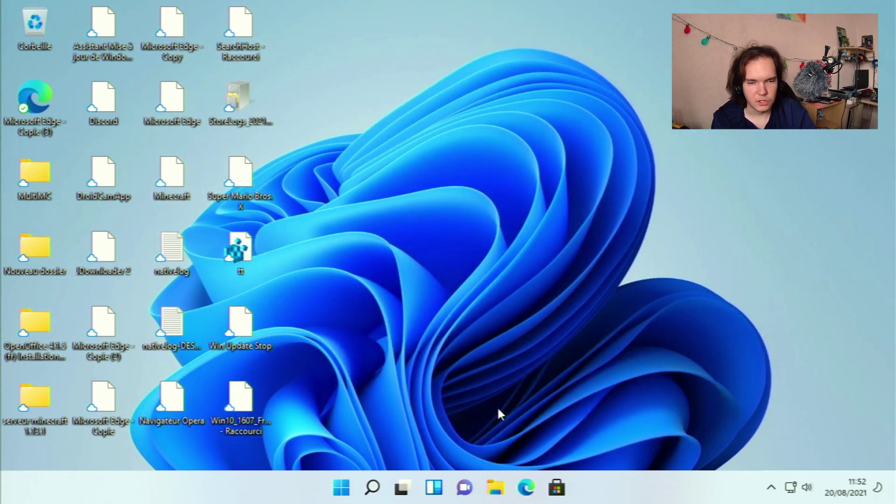